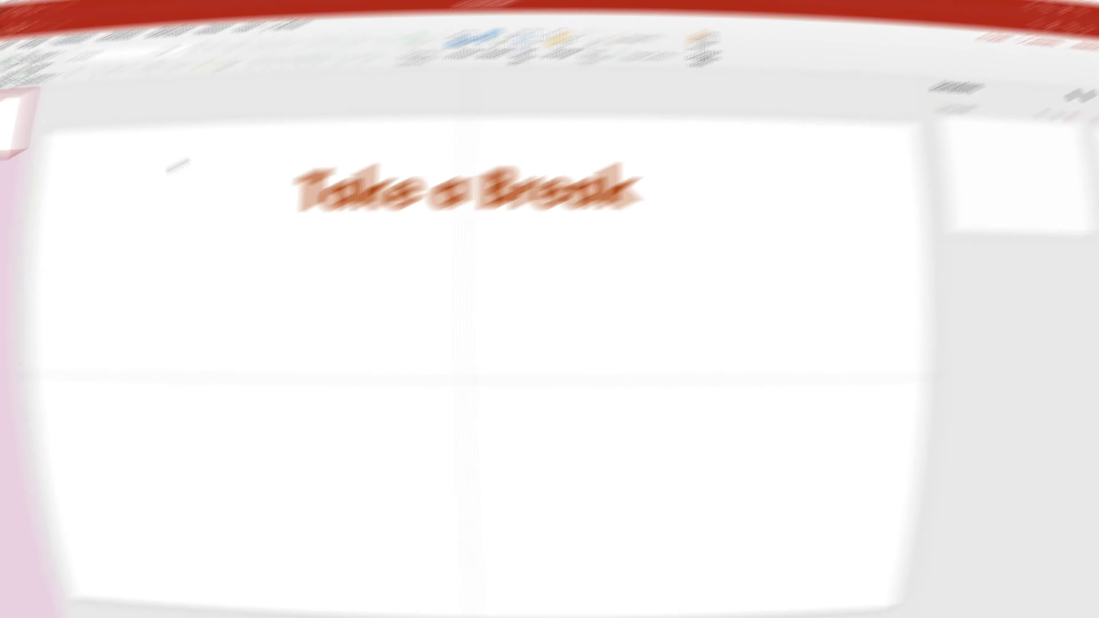
Switch to the Insert ribbon on the Take a Break slide.
click(45, 27)
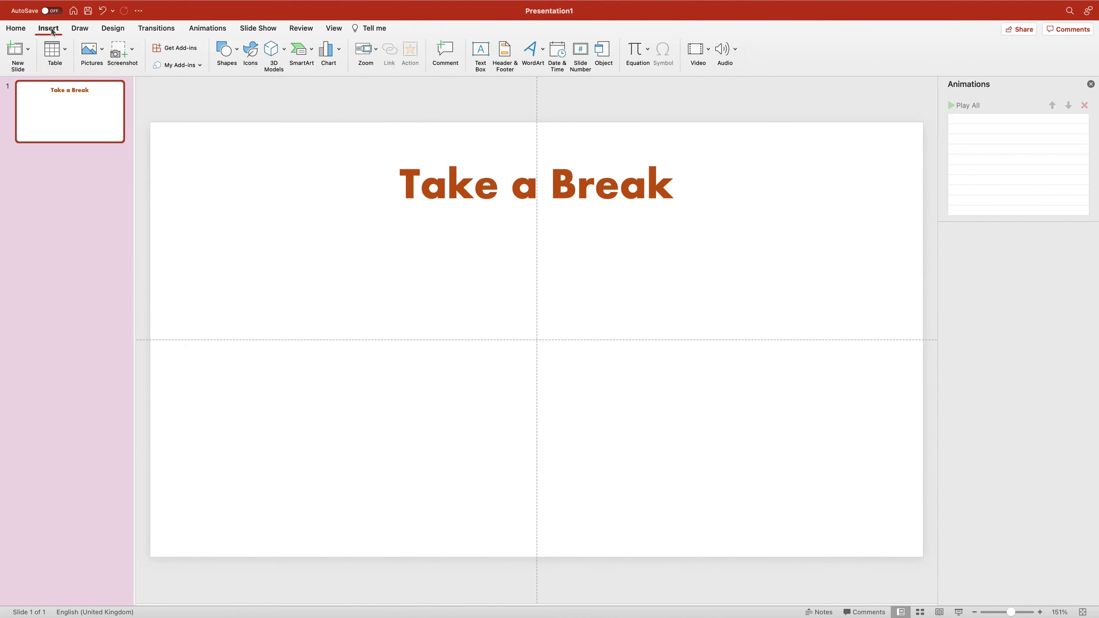
Draw a 10.44 cm oval circle below the Take a Break title.
click(239, 51)
click(314, 83)
drag(255, 246, 488, 475)
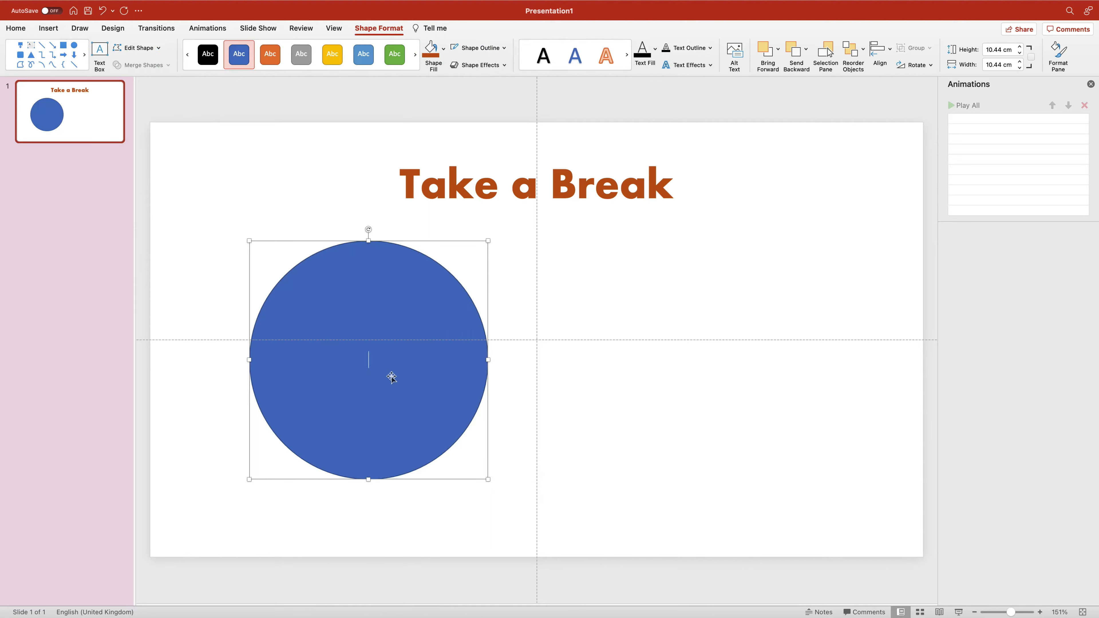
Type 'See you in' and '5 minutes' on two lines in the circle, then select both lines.
text(See you in)
key(Return)
text(5 minutes)
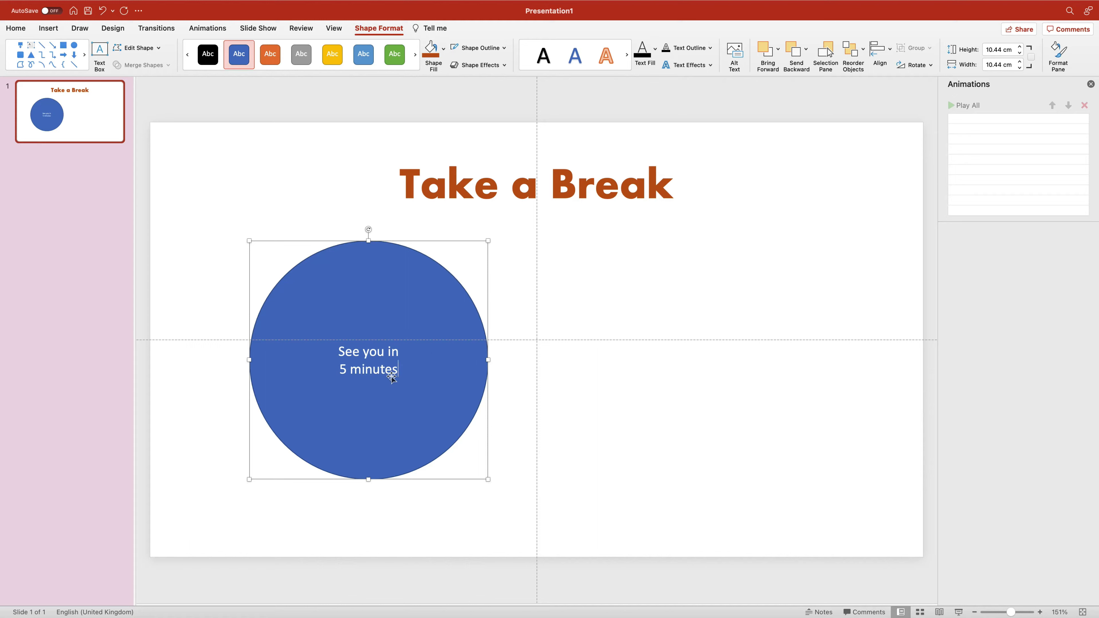
drag(399, 370, 332, 352)
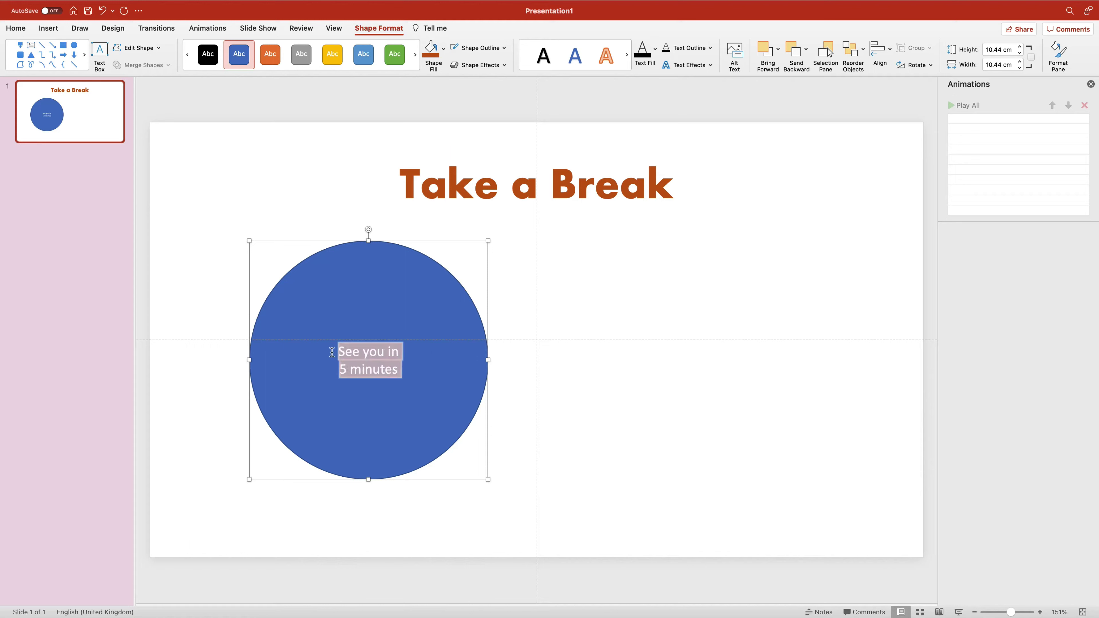
Format the circle's text as centred, 36 pt, bold Calibri.
click(19, 31)
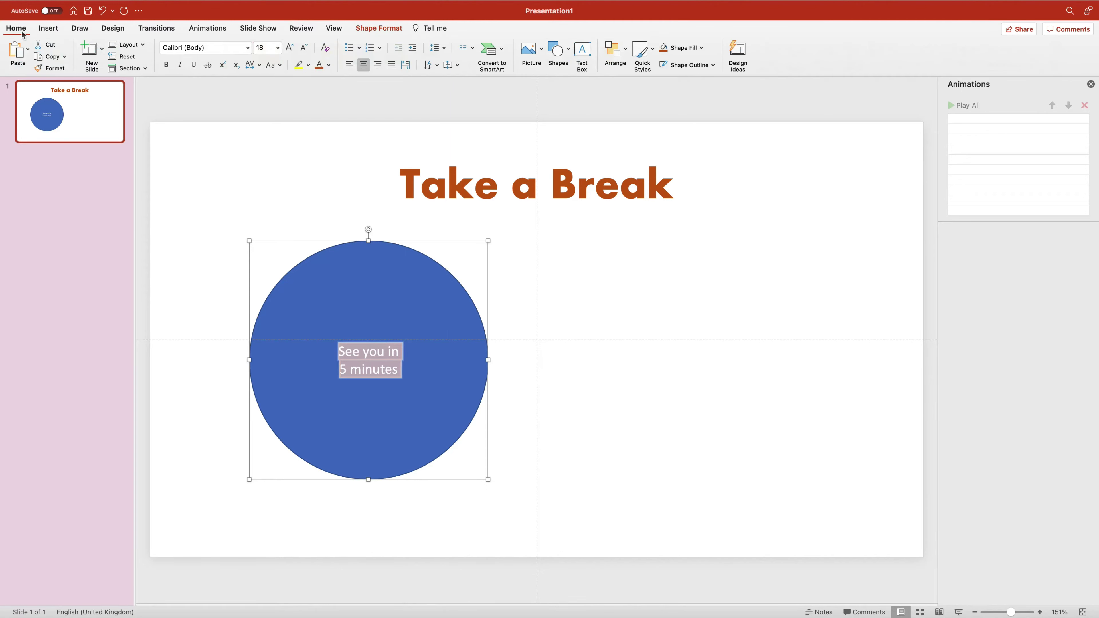
click(350, 65)
click(363, 65)
click(377, 65)
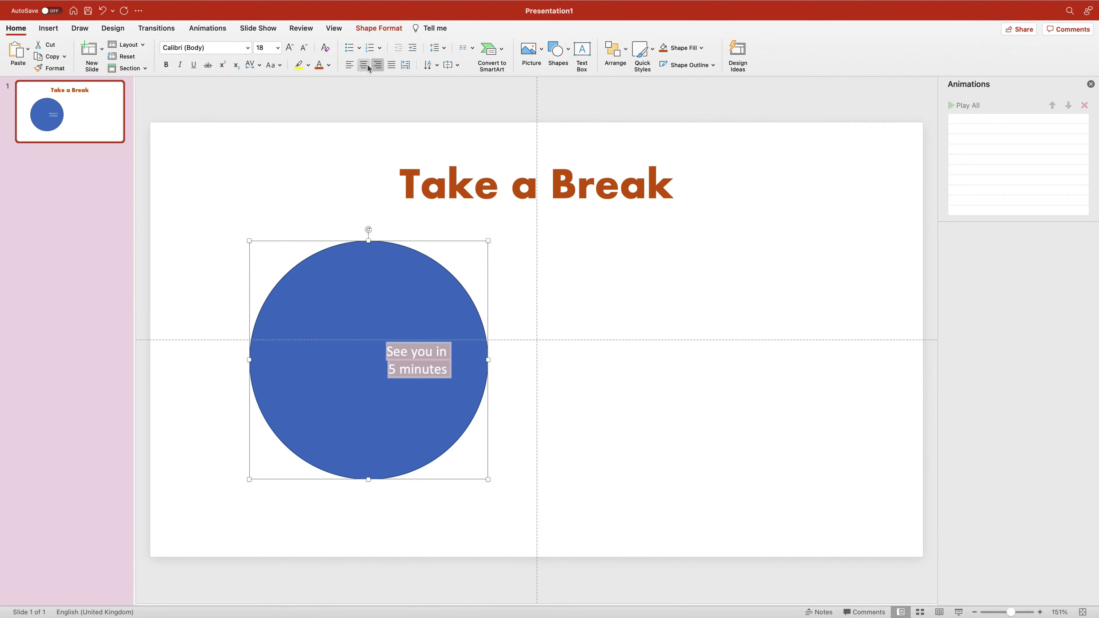
click(364, 65)
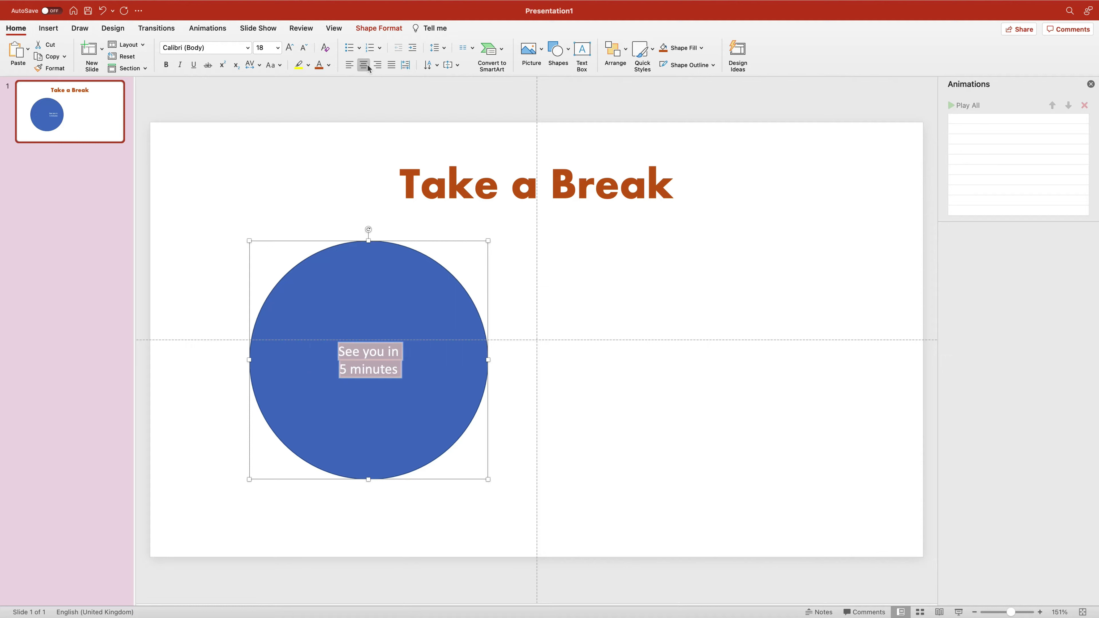
click(289, 47)
click(289, 48)
click(290, 47)
click(289, 48)
click(289, 47)
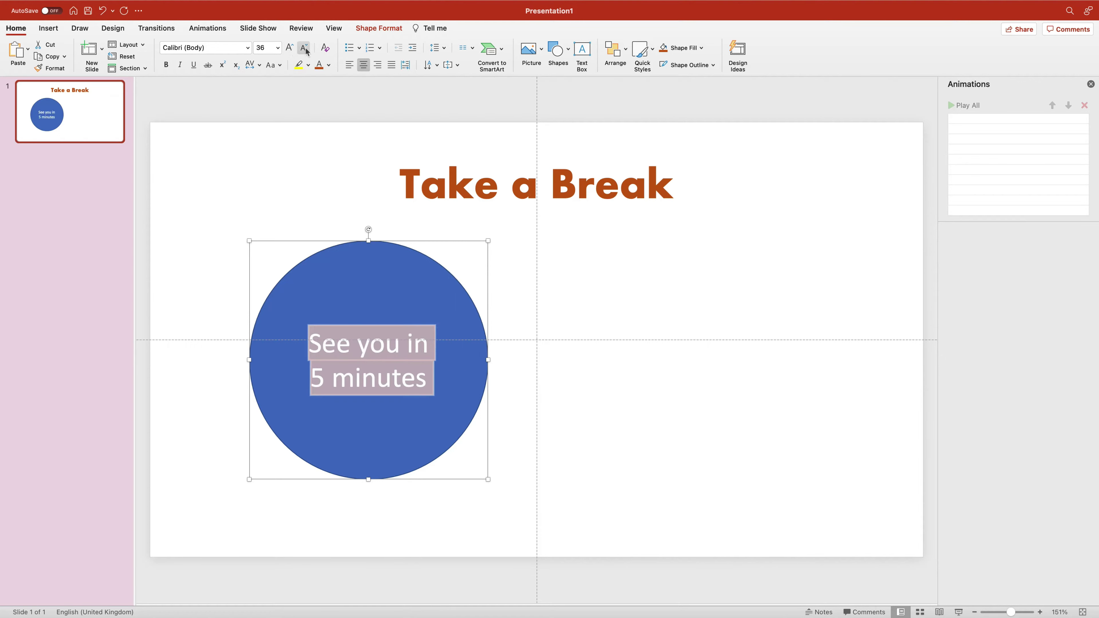
click(248, 48)
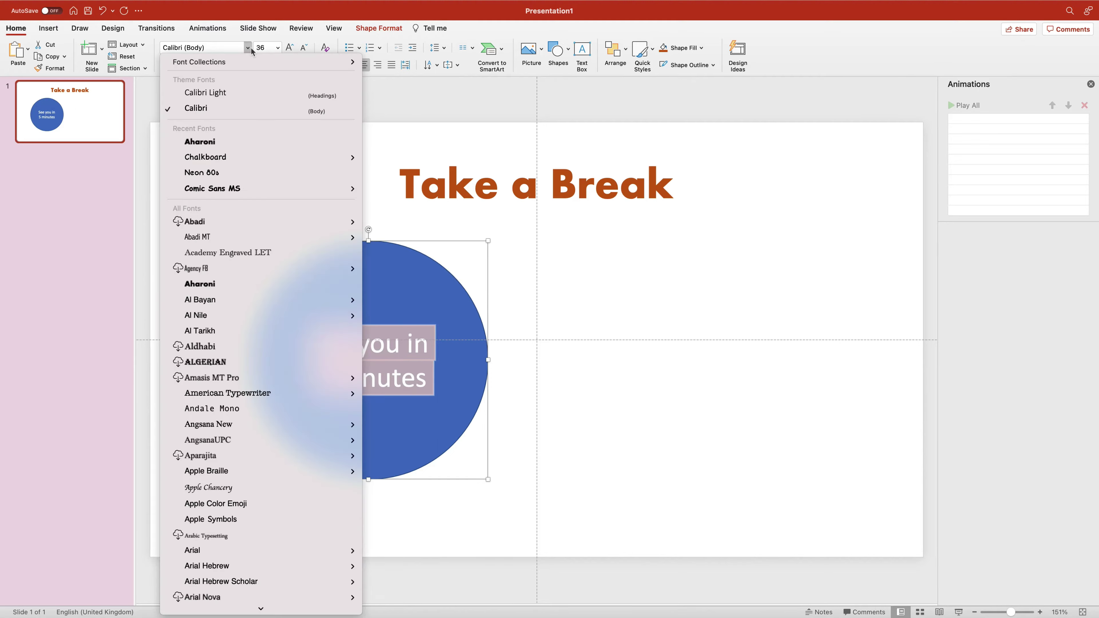
click(240, 109)
click(165, 64)
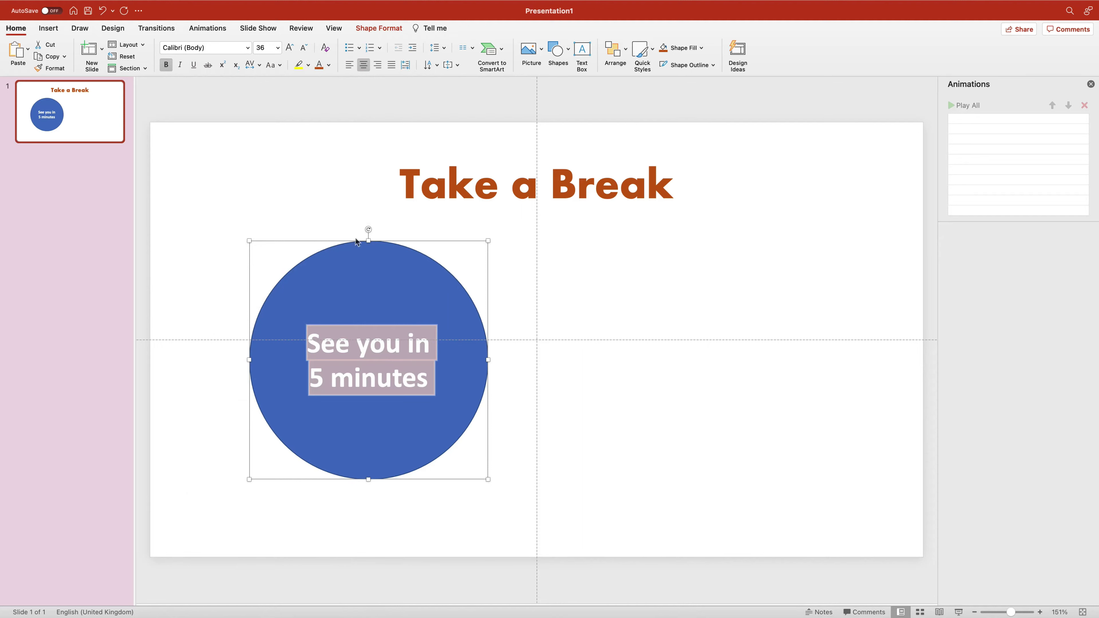
Give the circle no outline and a gold fill, then nudge it slightly left.
click(395, 227)
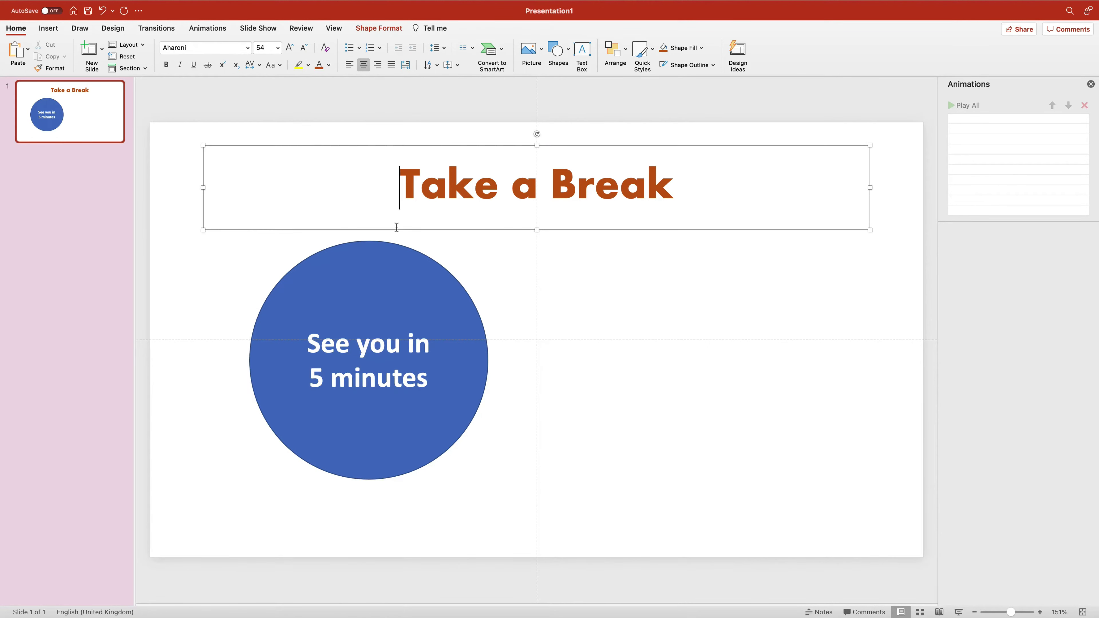
click(430, 299)
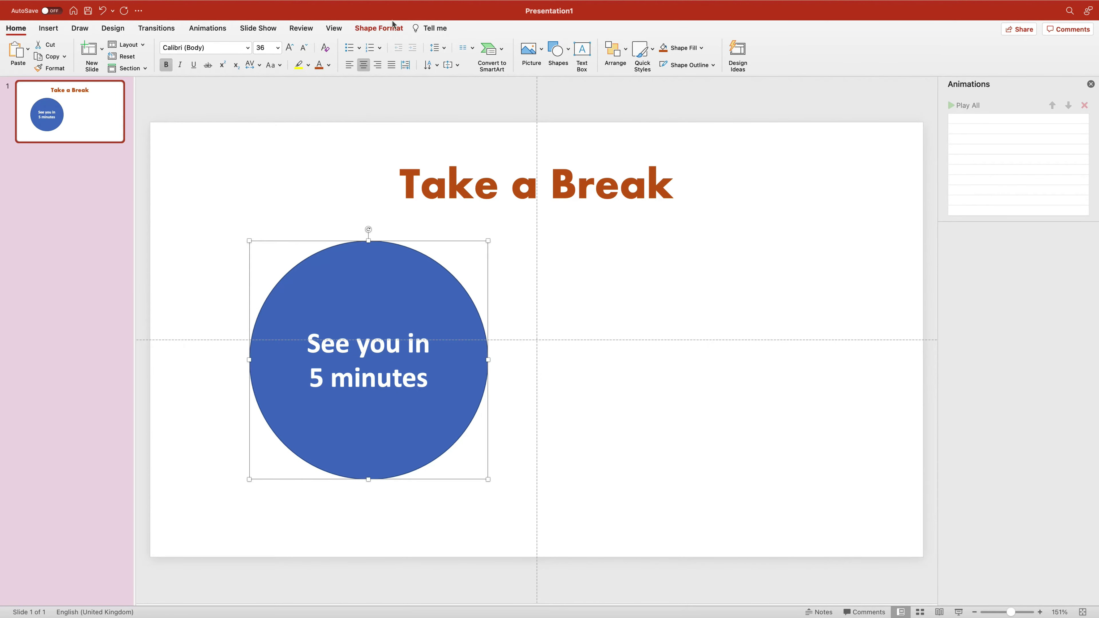
click(386, 29)
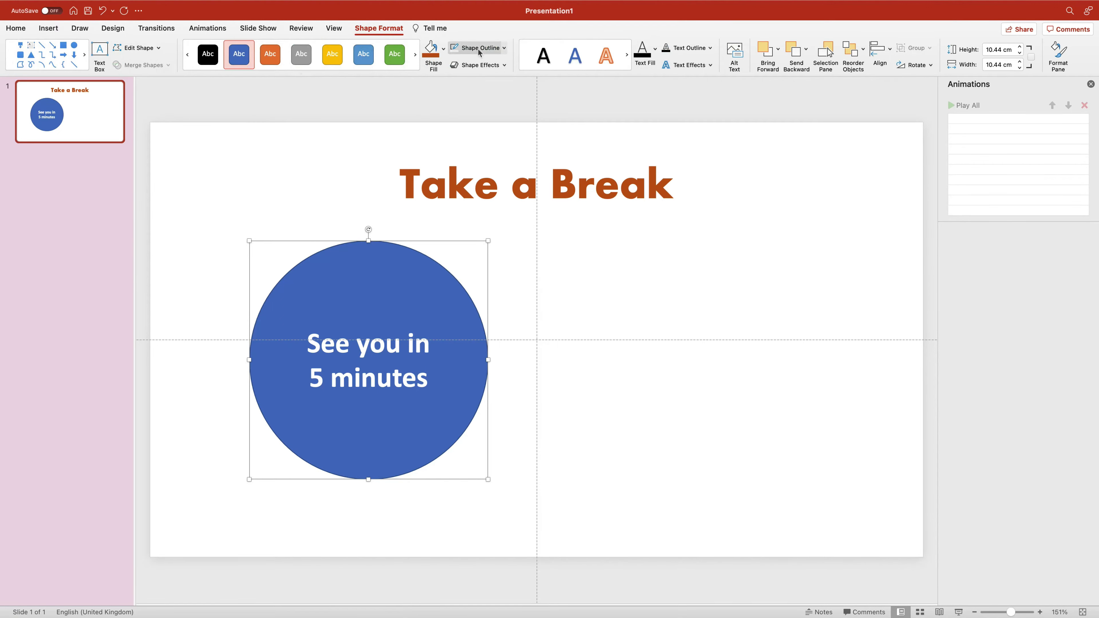
click(505, 48)
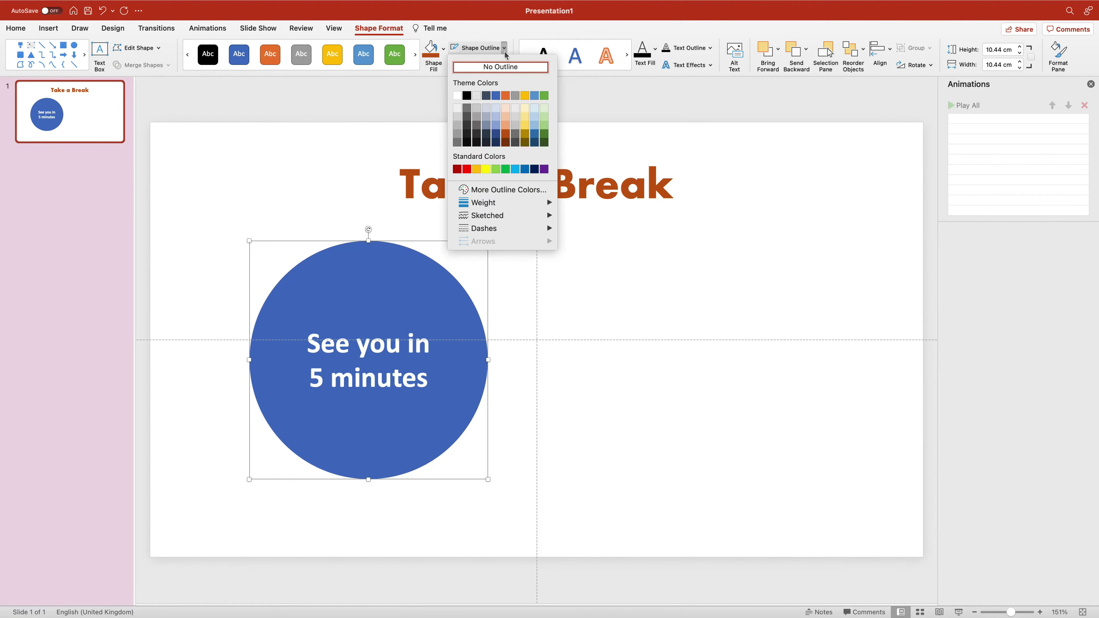
click(494, 68)
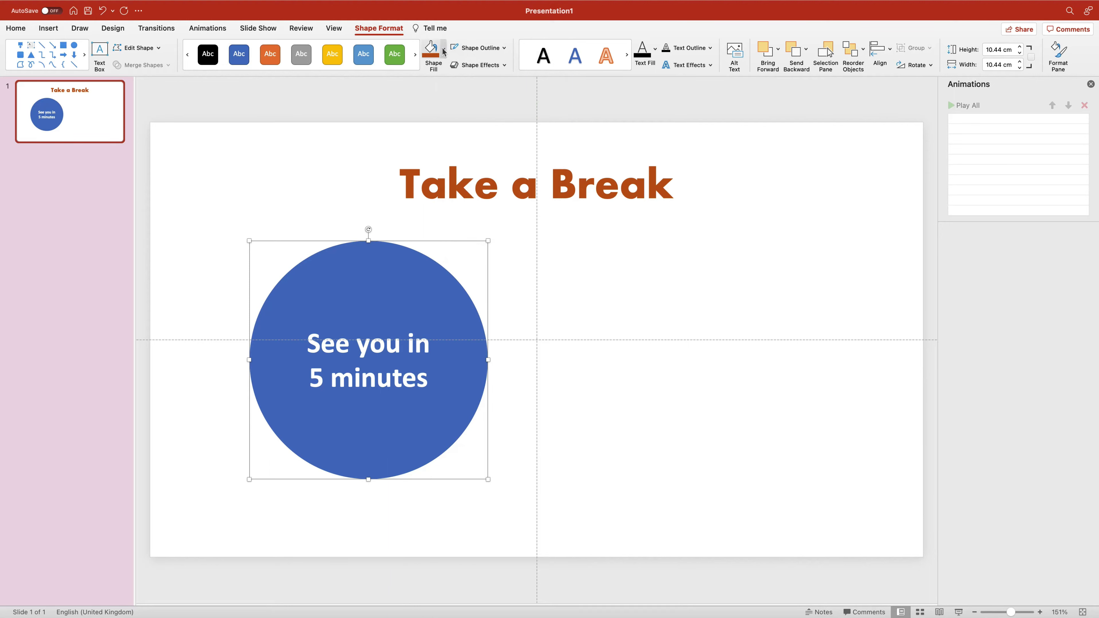
click(444, 49)
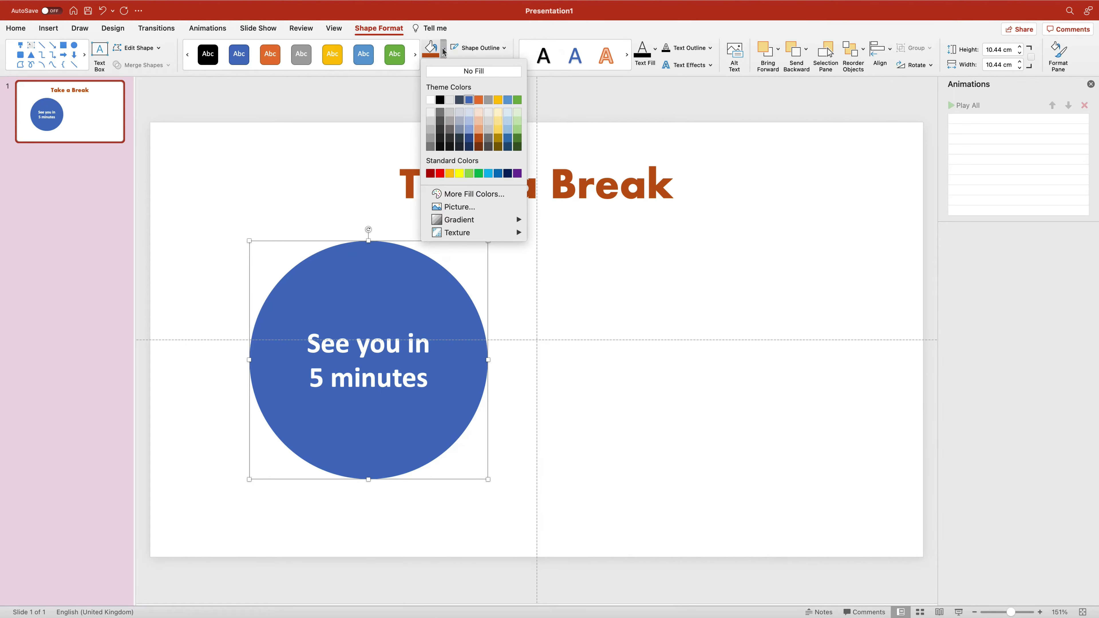
click(498, 100)
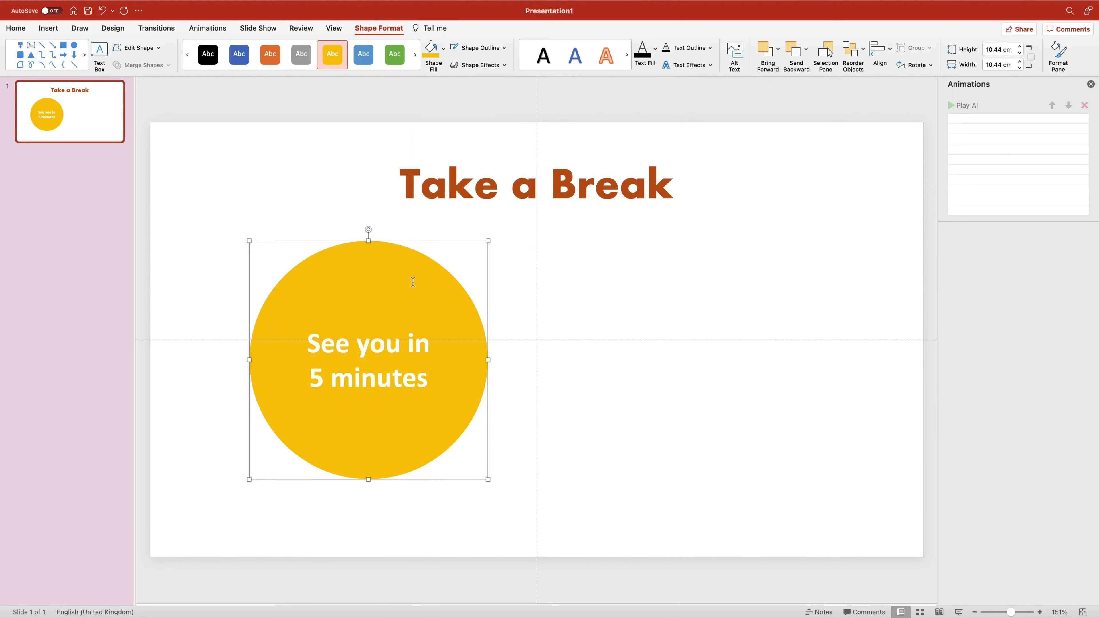
drag(413, 282, 393, 276)
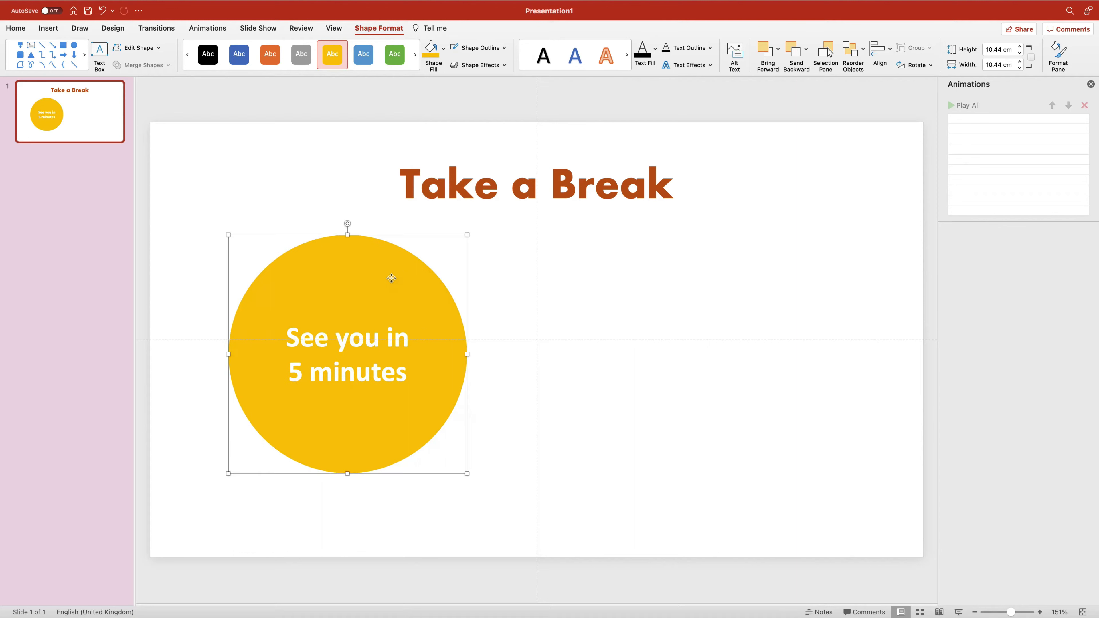
Apply a Hard Edge bevel to the gold circle, then try a different bevel style.
click(492, 67)
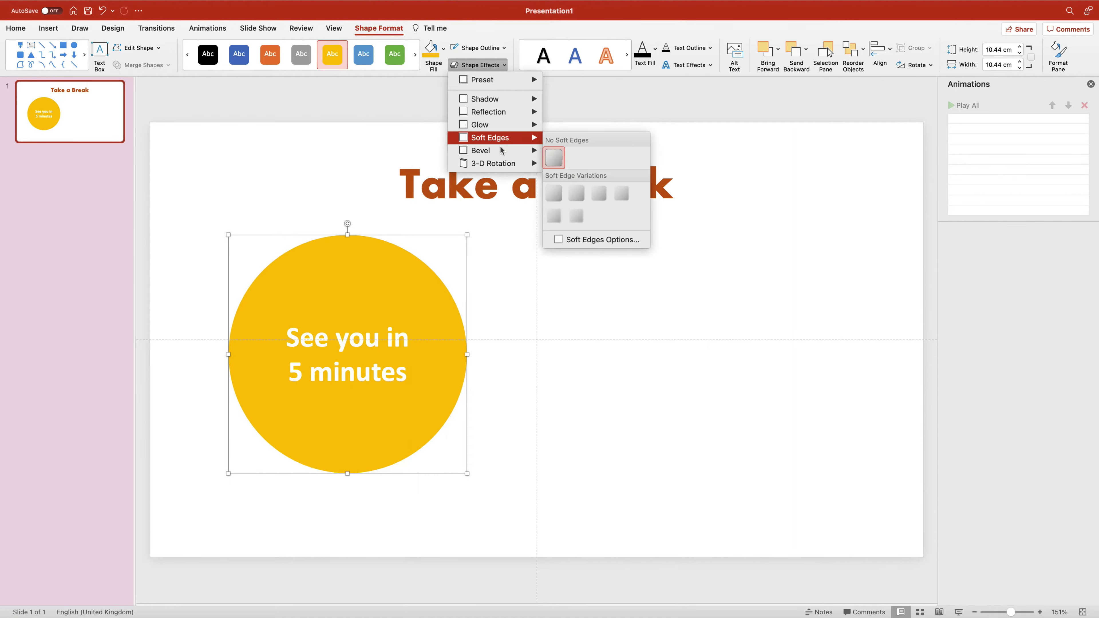
mouse_move(501, 152)
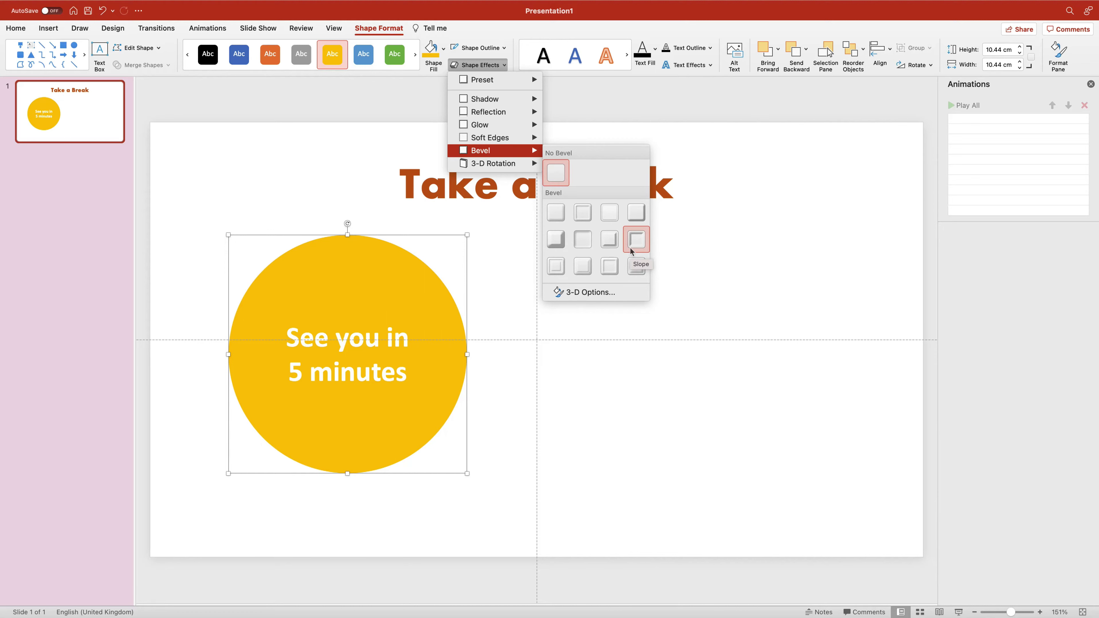
click(610, 266)
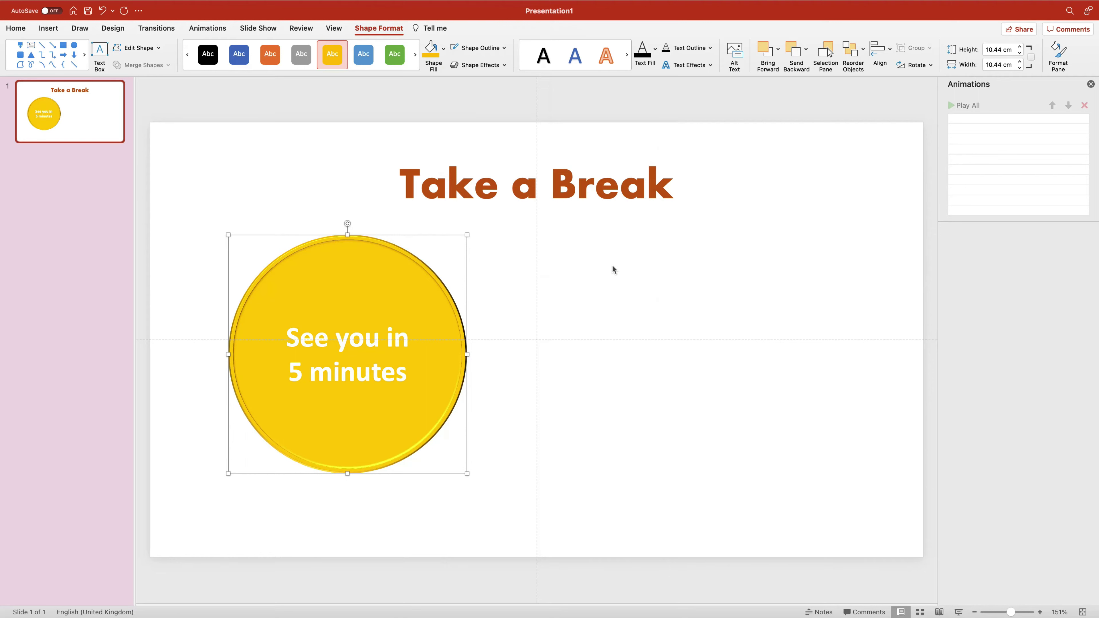
click(489, 68)
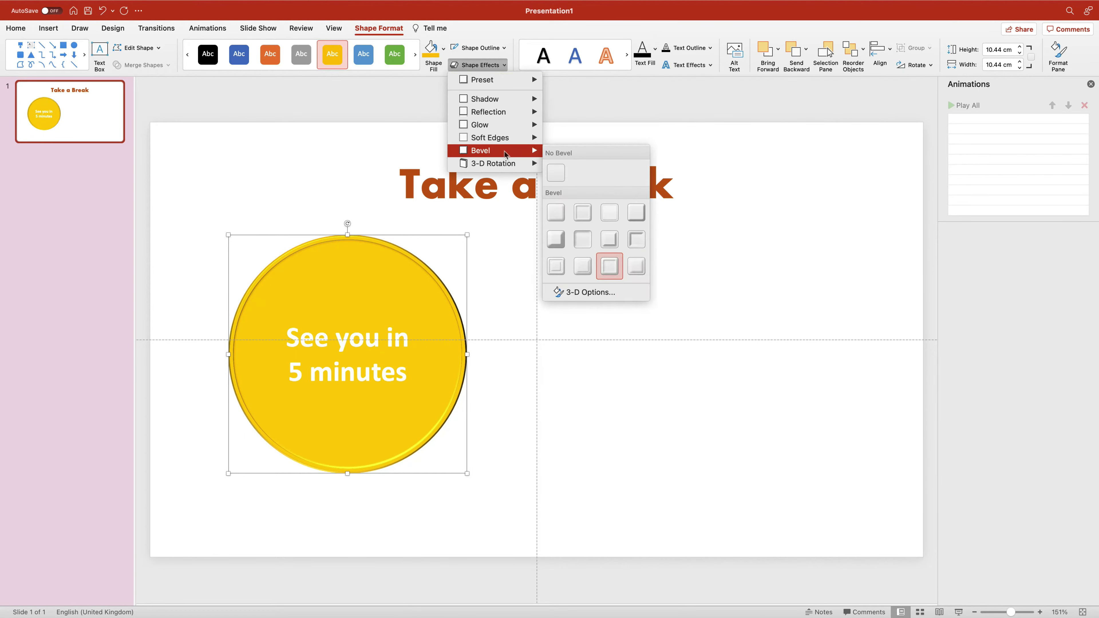
click(636, 239)
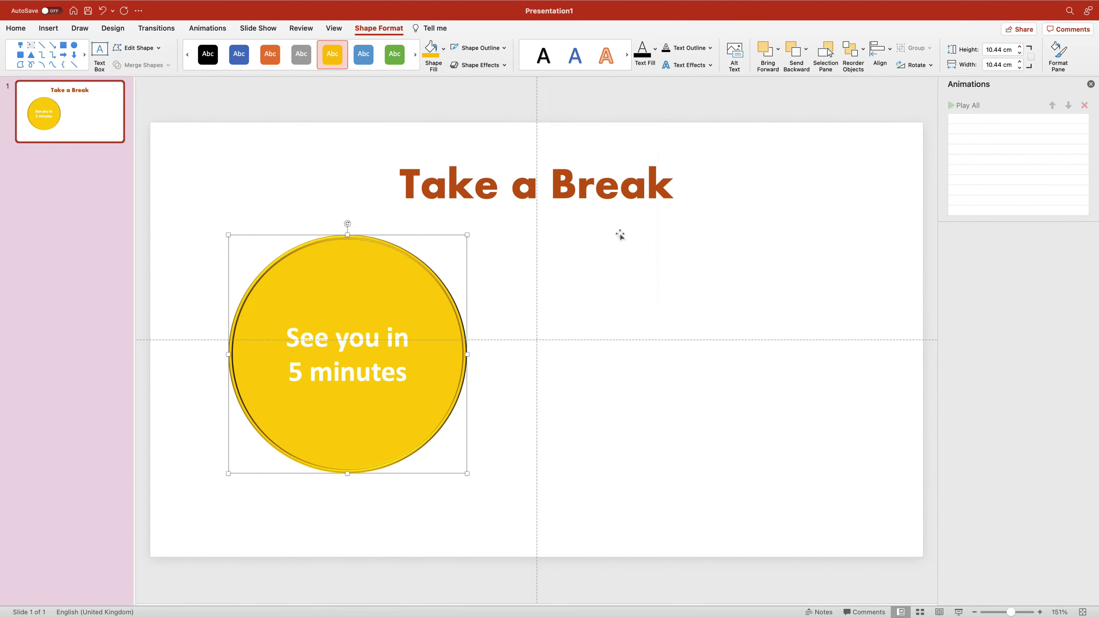
click(586, 280)
Move the circle left and add an overlapping copy reading 'See you in 4 minutes'.
drag(395, 301, 345, 300)
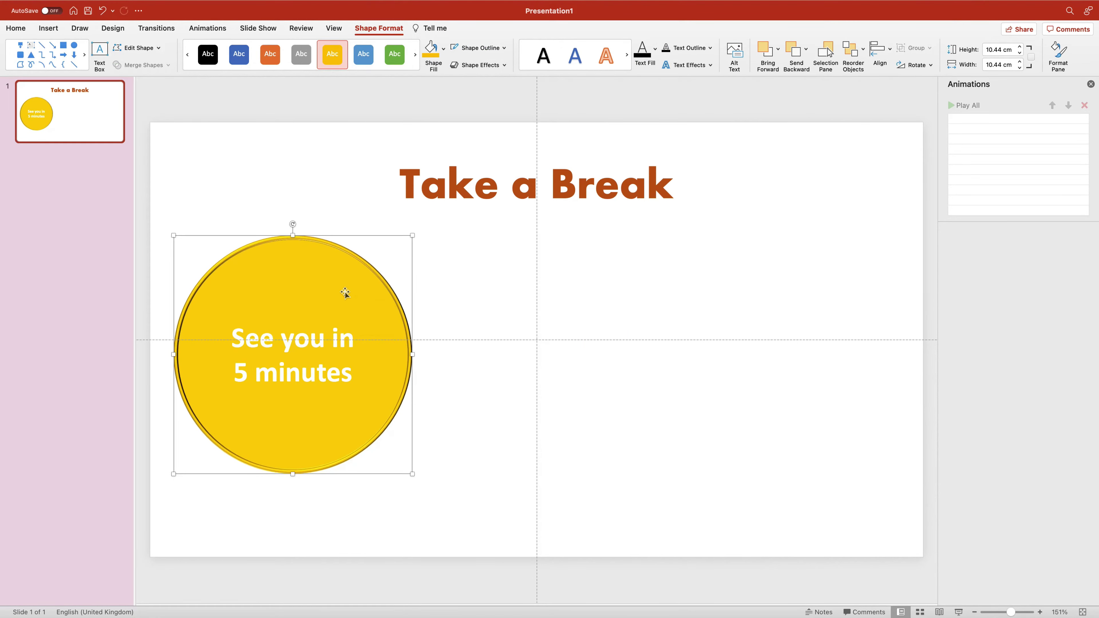
right_click(345, 292)
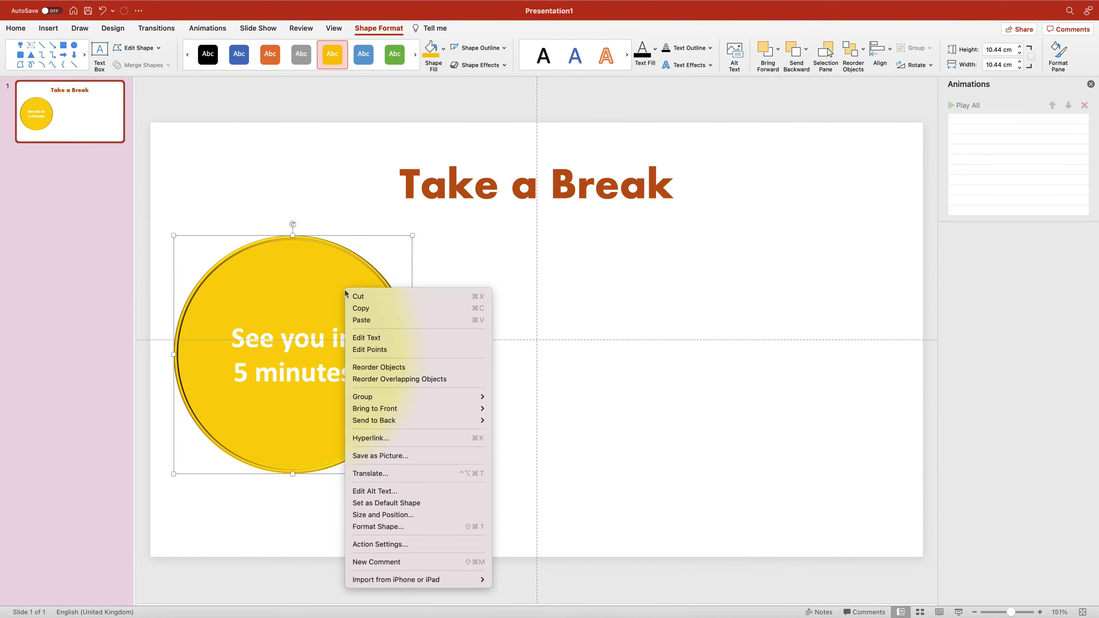
click(377, 307)
right_click(446, 264)
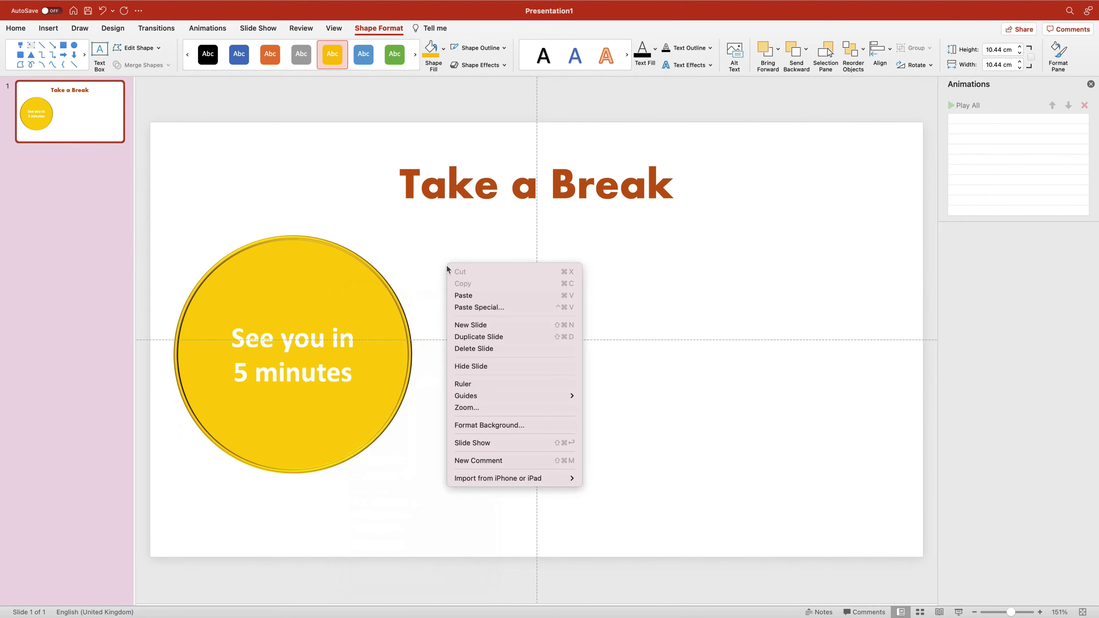
click(473, 295)
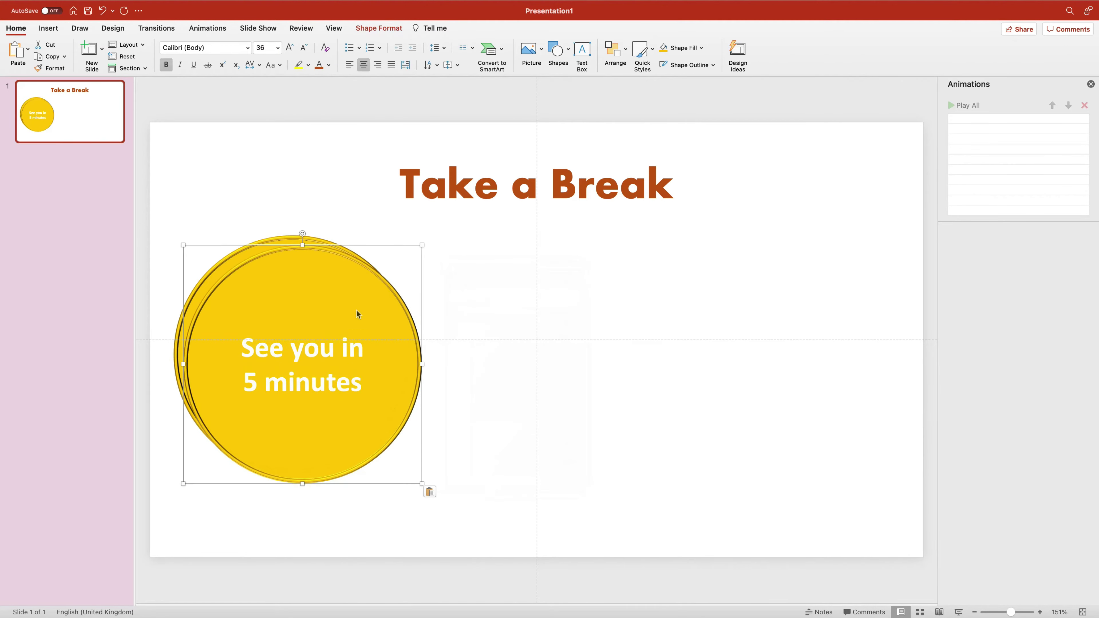
drag(358, 314, 493, 311)
drag(395, 379, 378, 378)
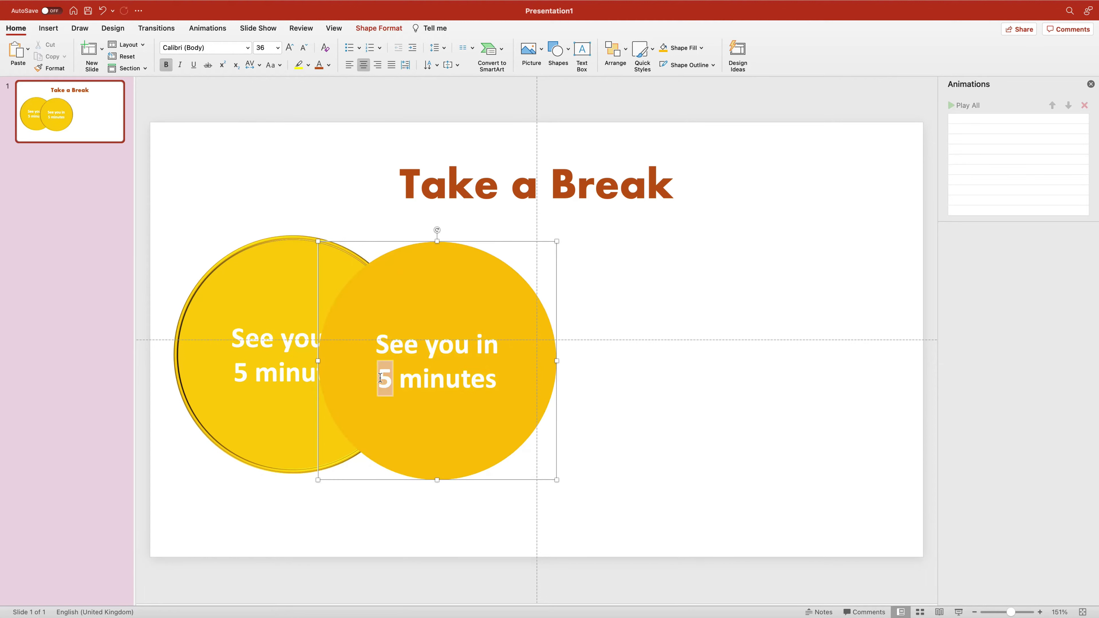
text(4)
click(599, 287)
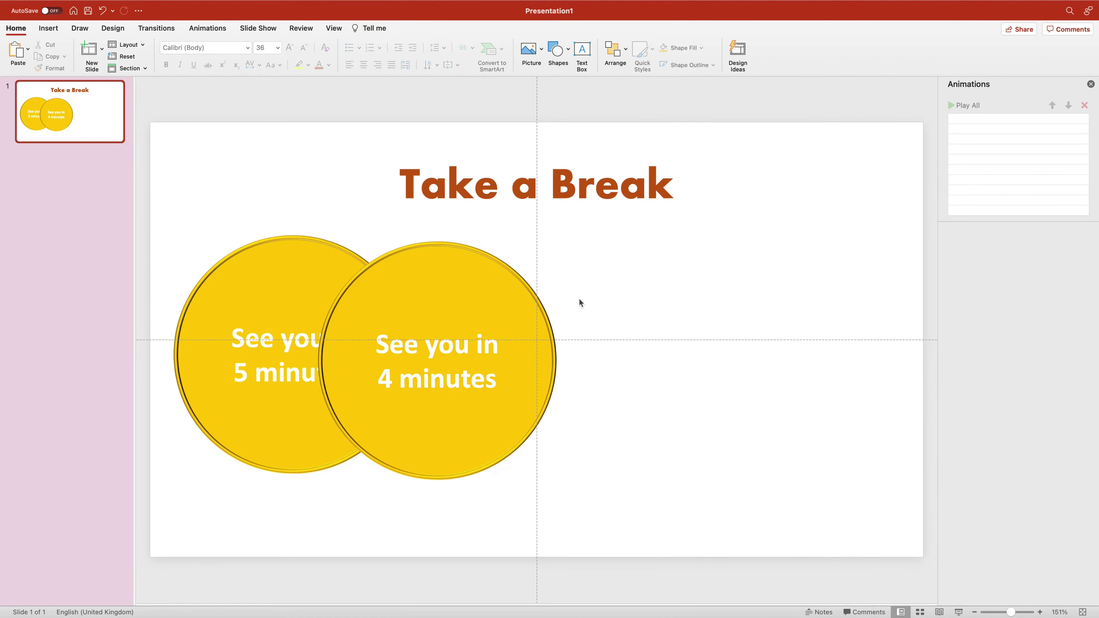
Add a third overlapping copy to the right reading 'See you in 3 minutes'.
click(479, 279)
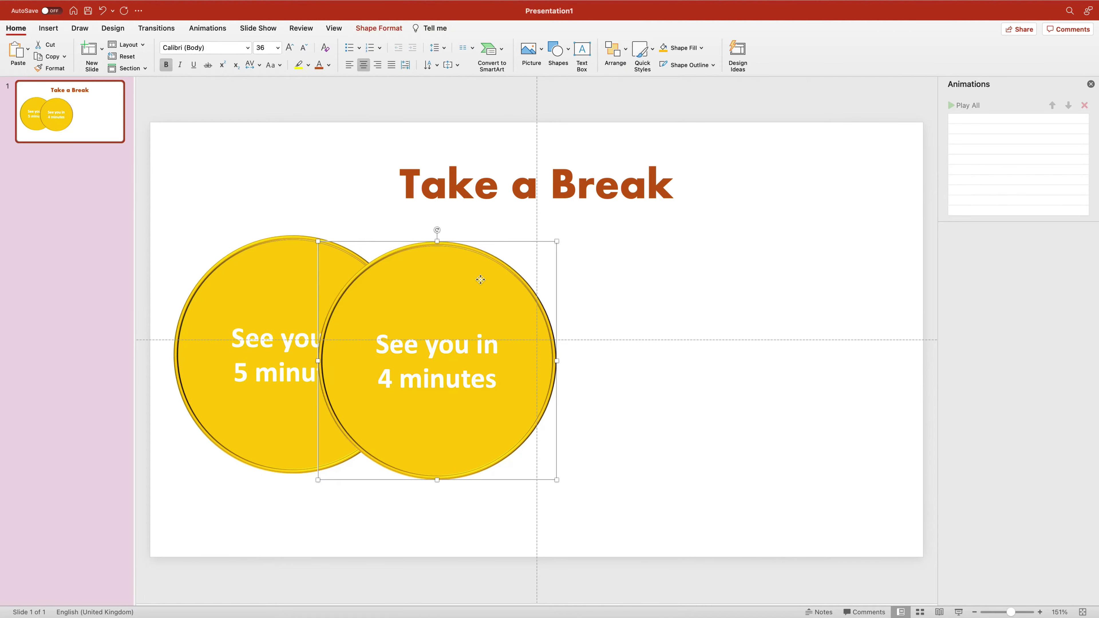
key(super+c)
key(super+v)
drag(484, 306, 616, 306)
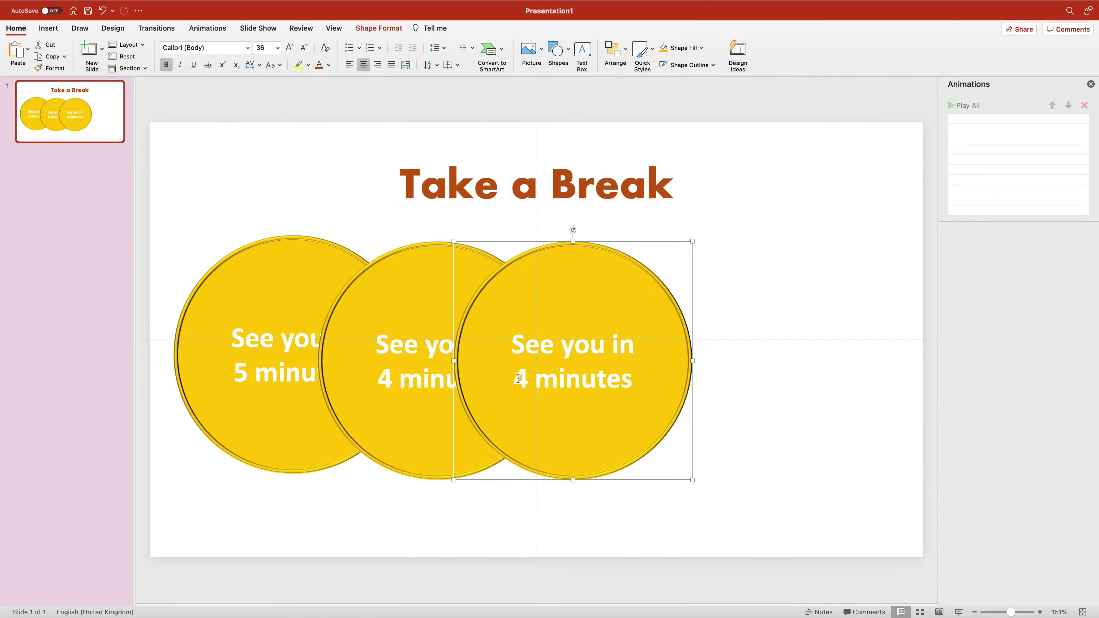
double_click(518, 379)
text(3)
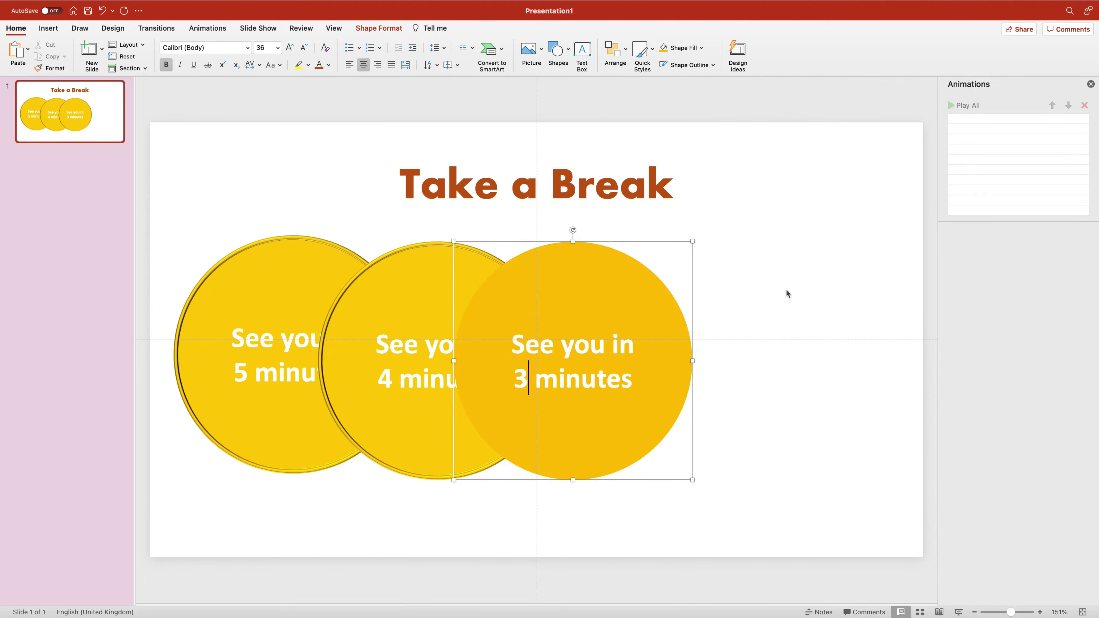
click(658, 290)
Add a fourth overlapping circle to the right reading 'See you in 2 minutes'.
key(super+c)
key(super+v)
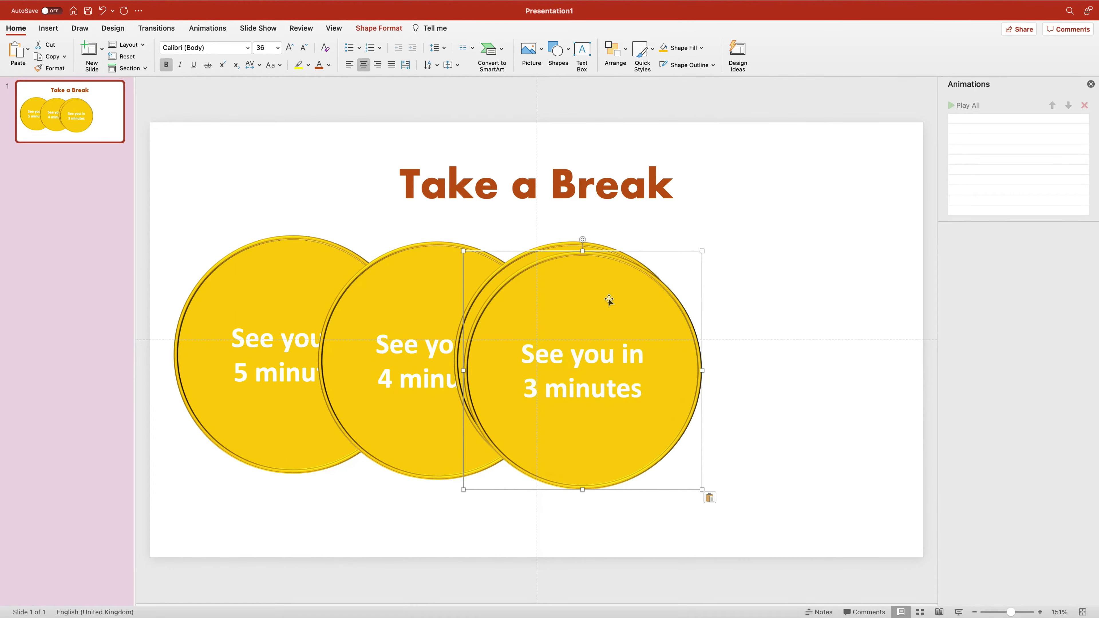
drag(609, 299, 717, 303)
double_click(645, 380)
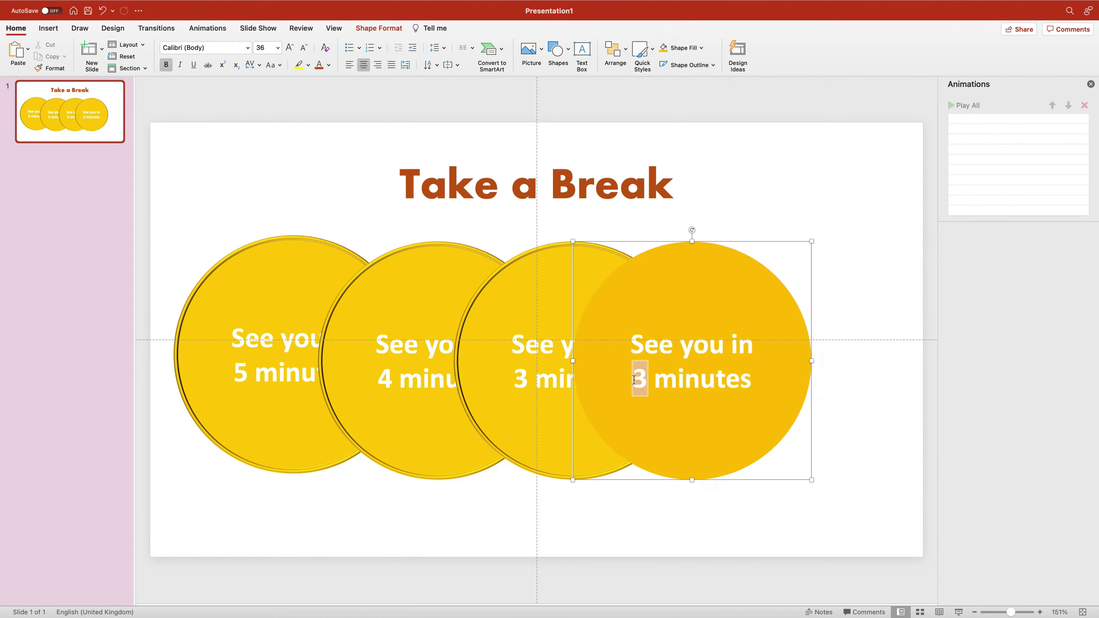
text(2)
click(770, 198)
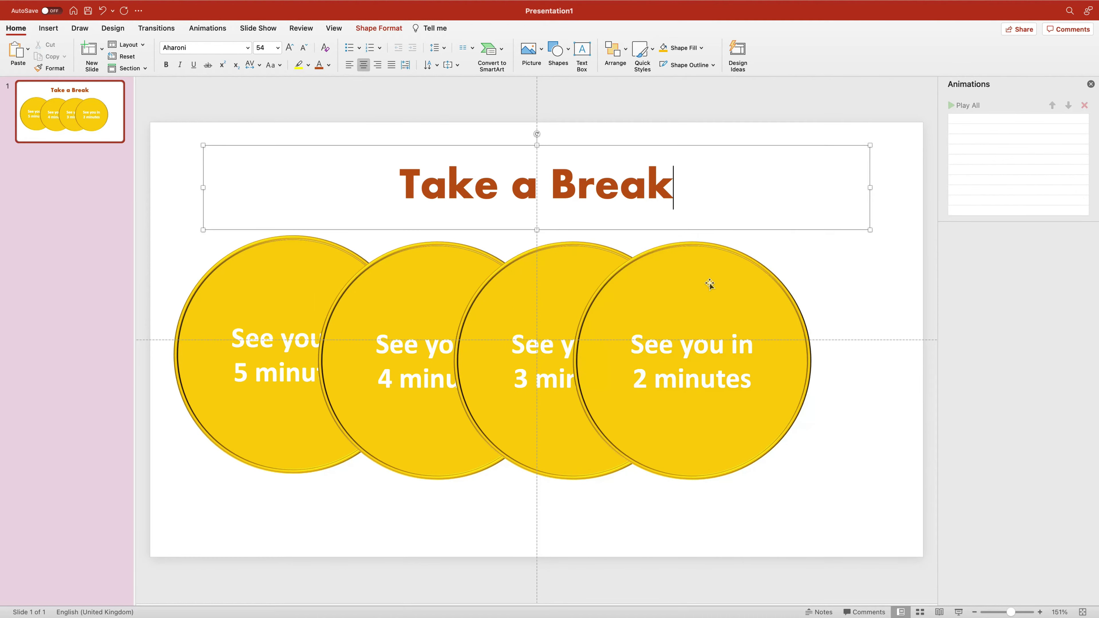
Add a fifth overlapping circle reading 'See you in 1 minute'.
click(709, 283)
key(super+c)
key(super+v)
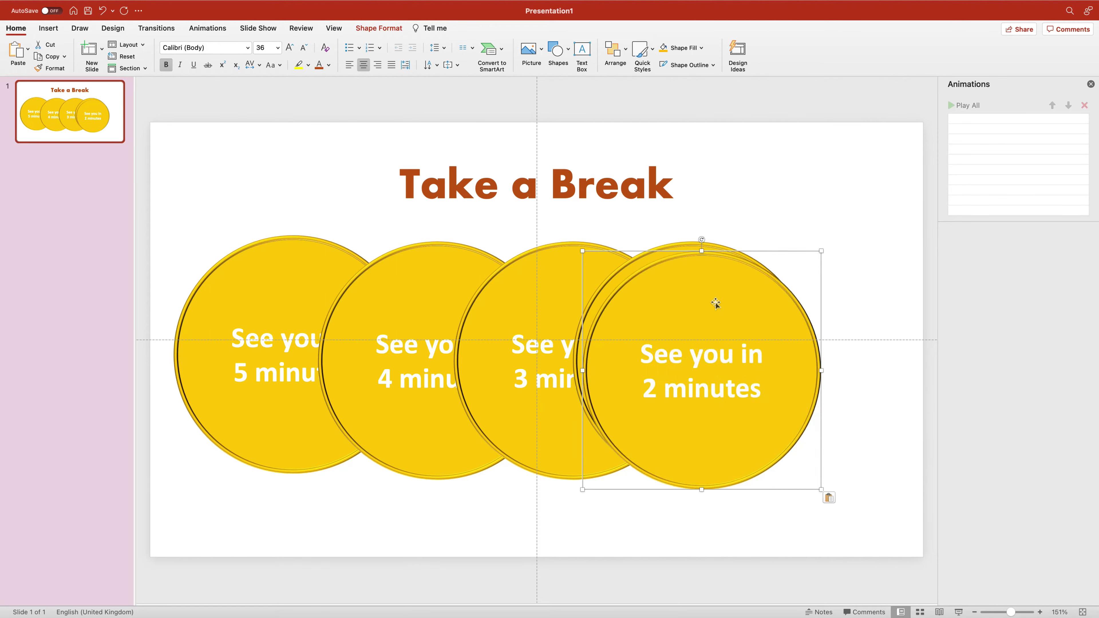
drag(717, 304, 812, 304)
double_click(735, 379)
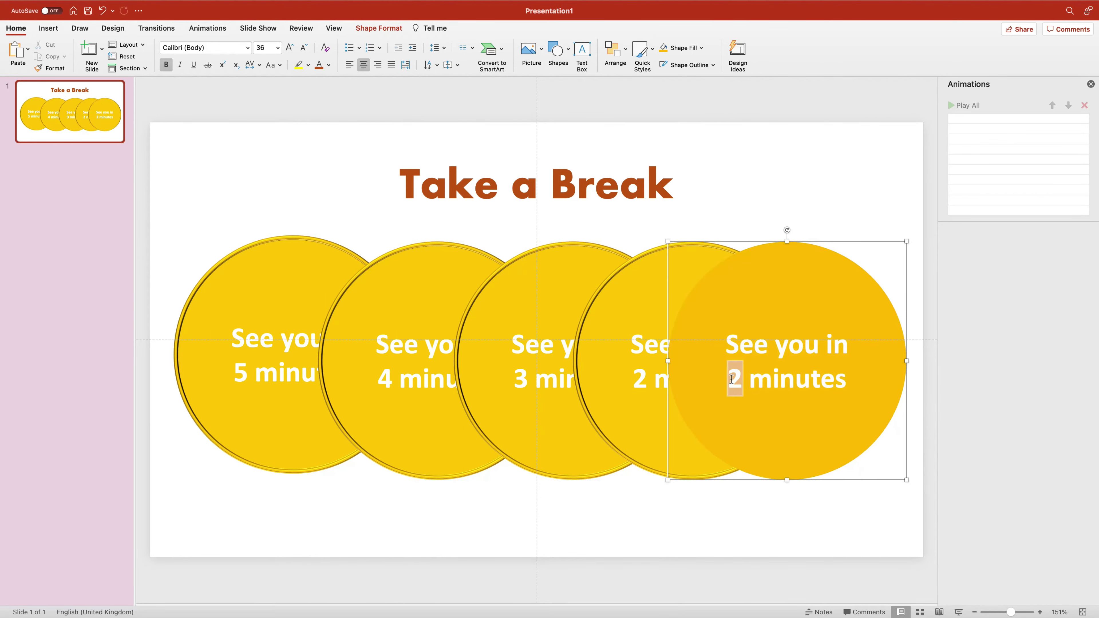
text(1)
click(840, 381)
double_click(842, 382)
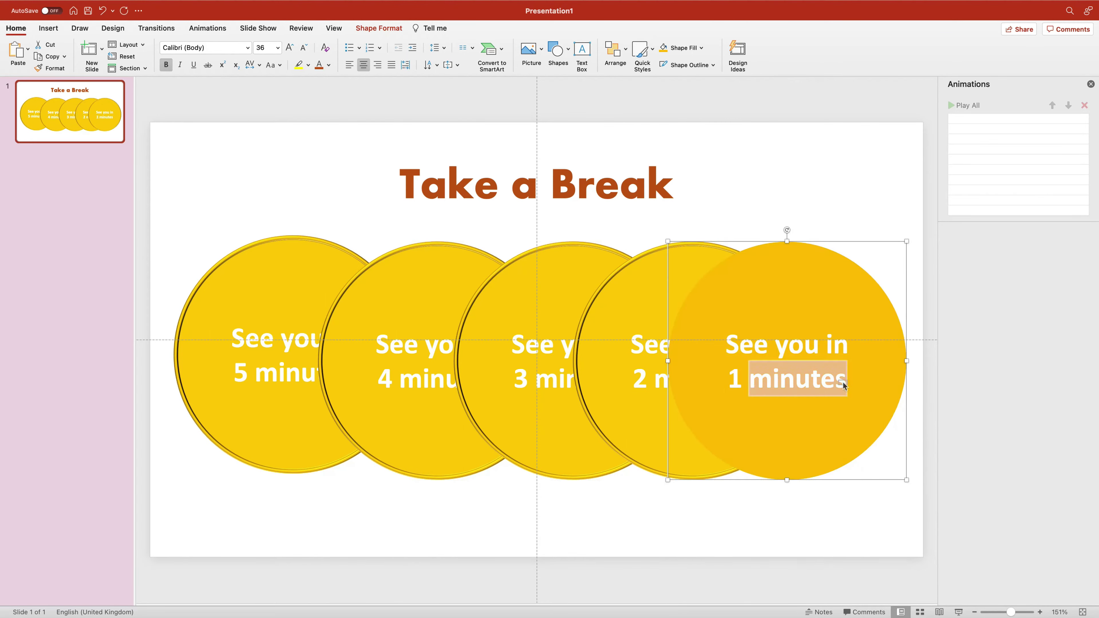
click(844, 384)
key(BackSpace)
click(821, 210)
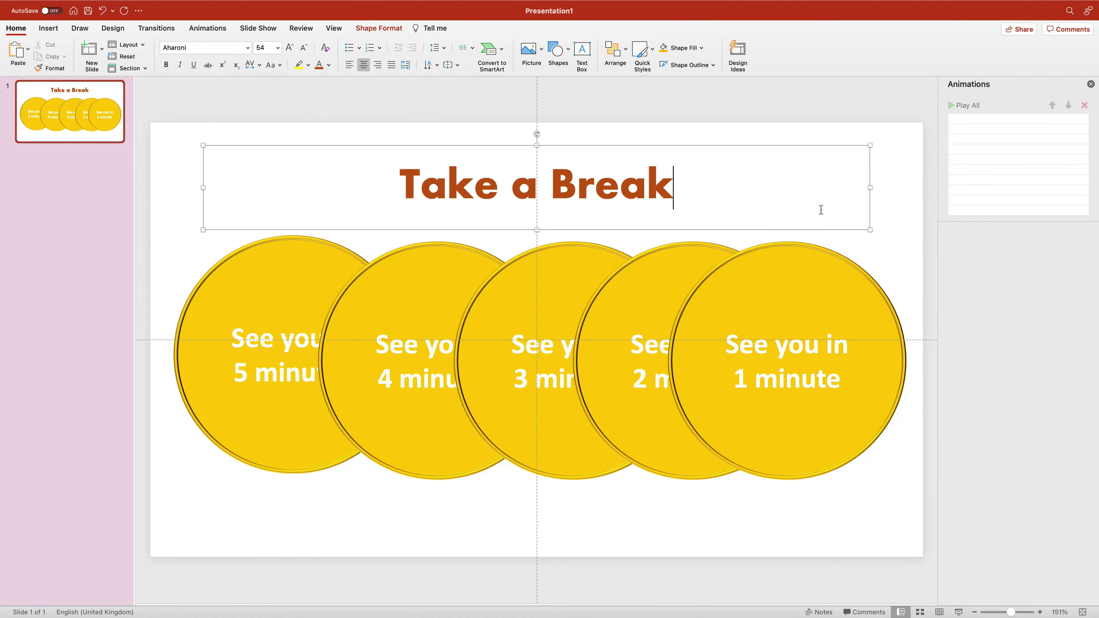
Select the 1-, 3- and 5-minute circles together for recolouring.
click(806, 277)
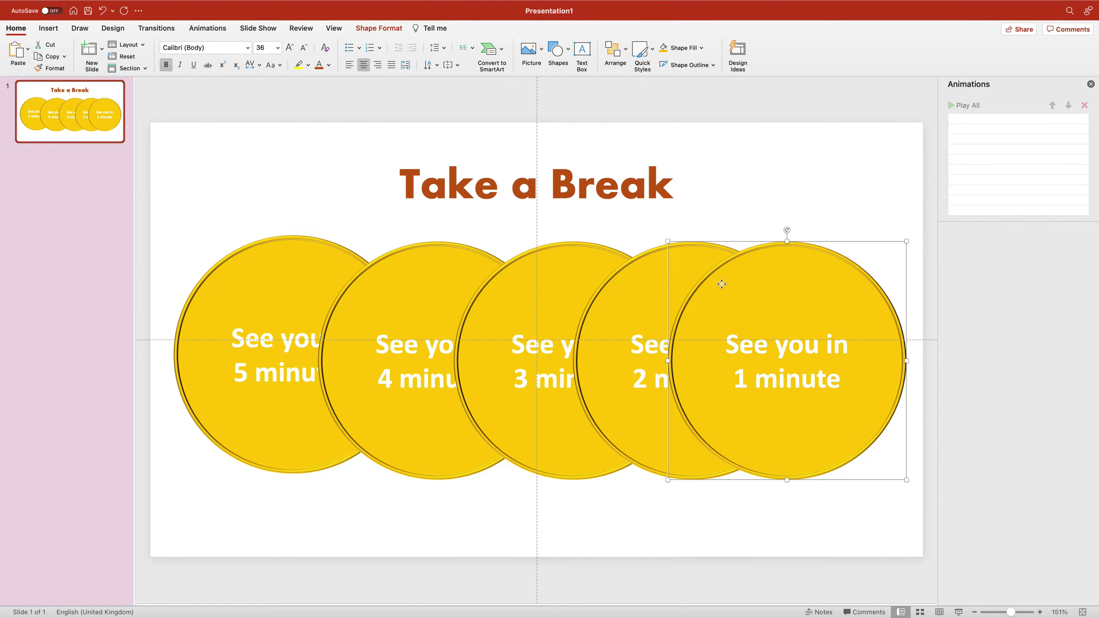
shift+click(567, 272)
shift+click(296, 251)
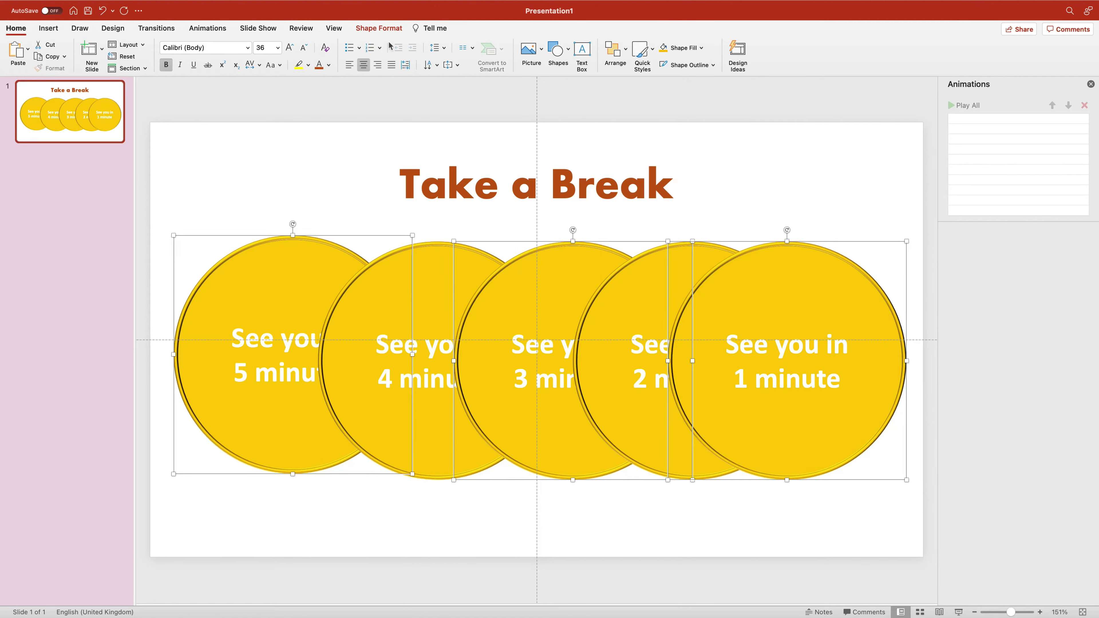
click(379, 28)
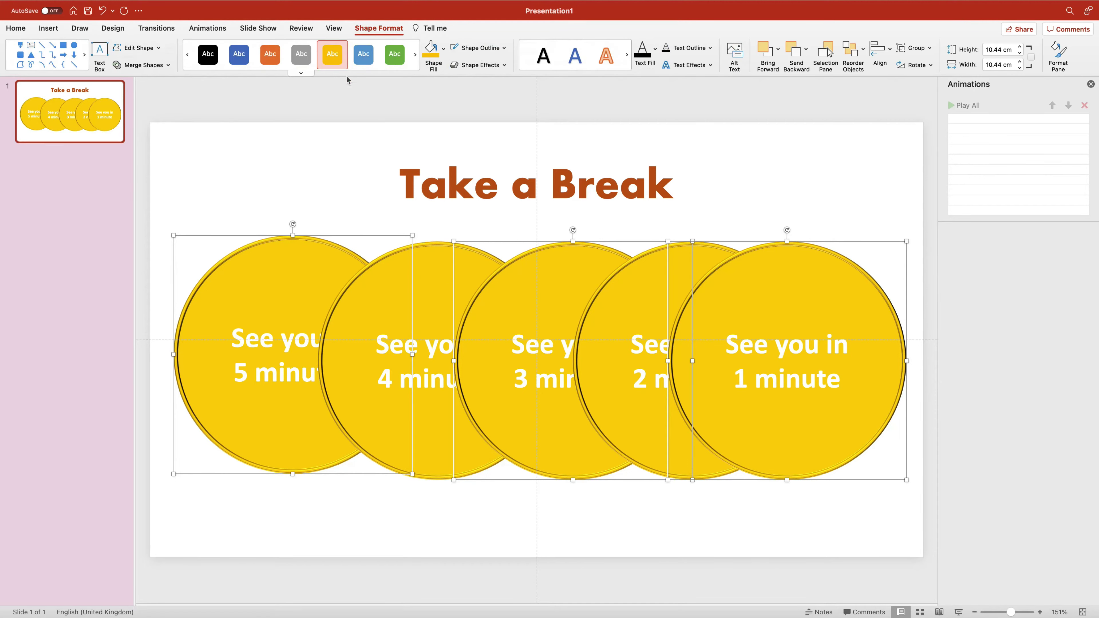
click(443, 49)
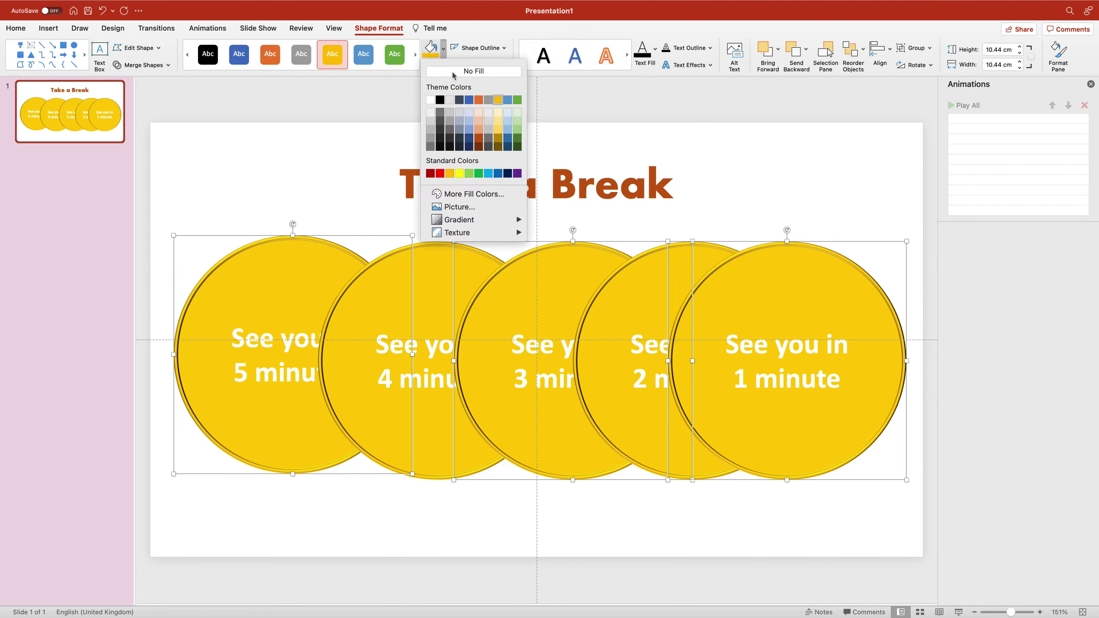
Fill the 5-, 3- and 1-minute circles orange.
click(479, 99)
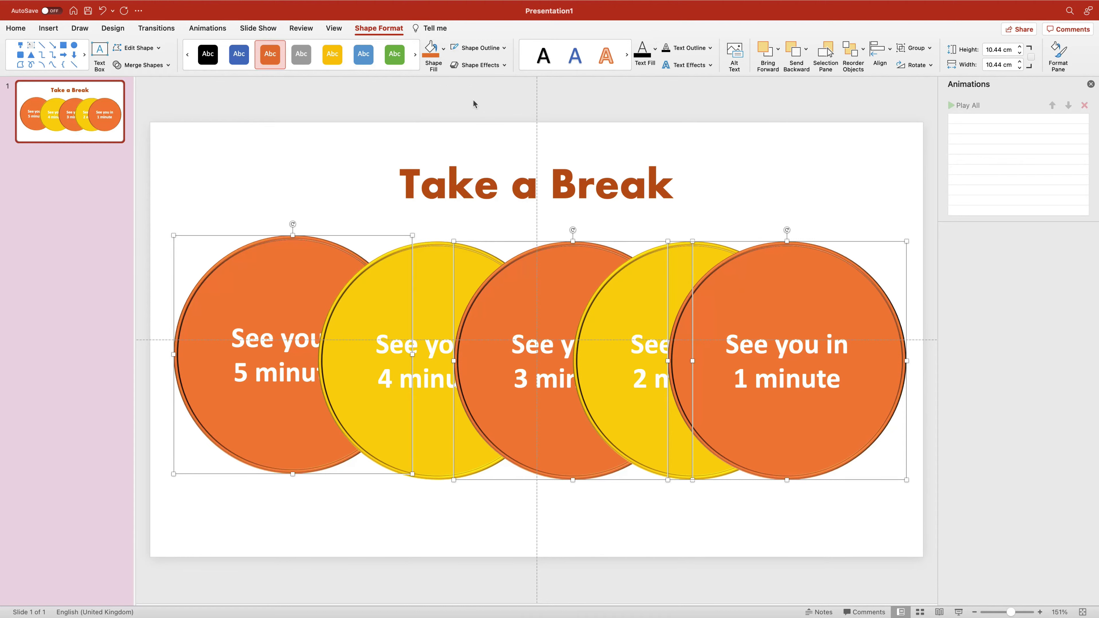
click(786, 190)
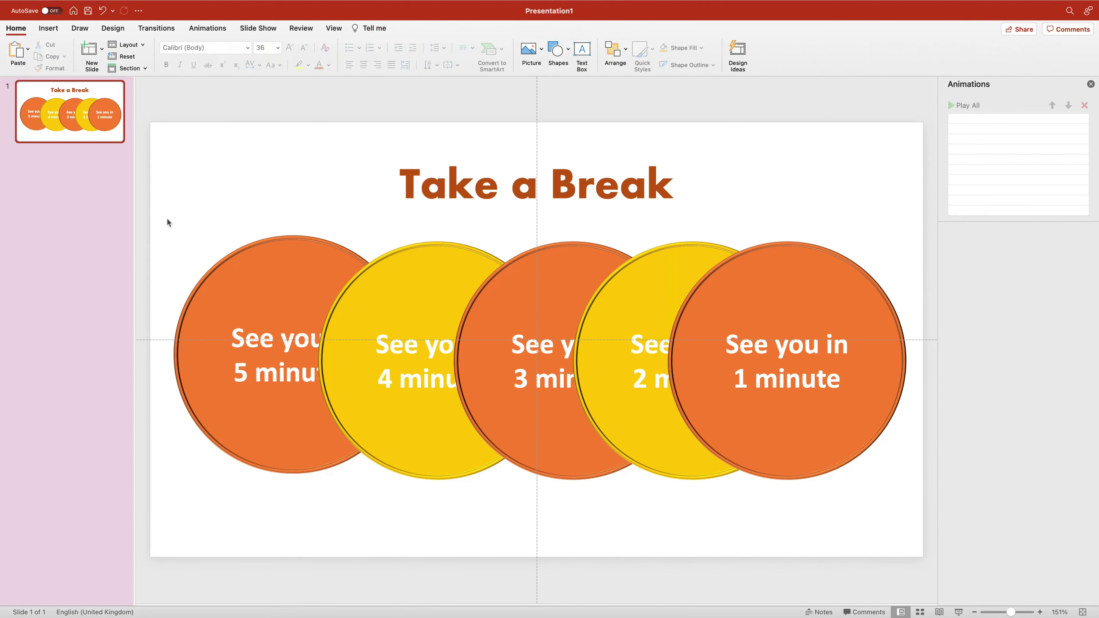
drag(167, 218, 919, 530)
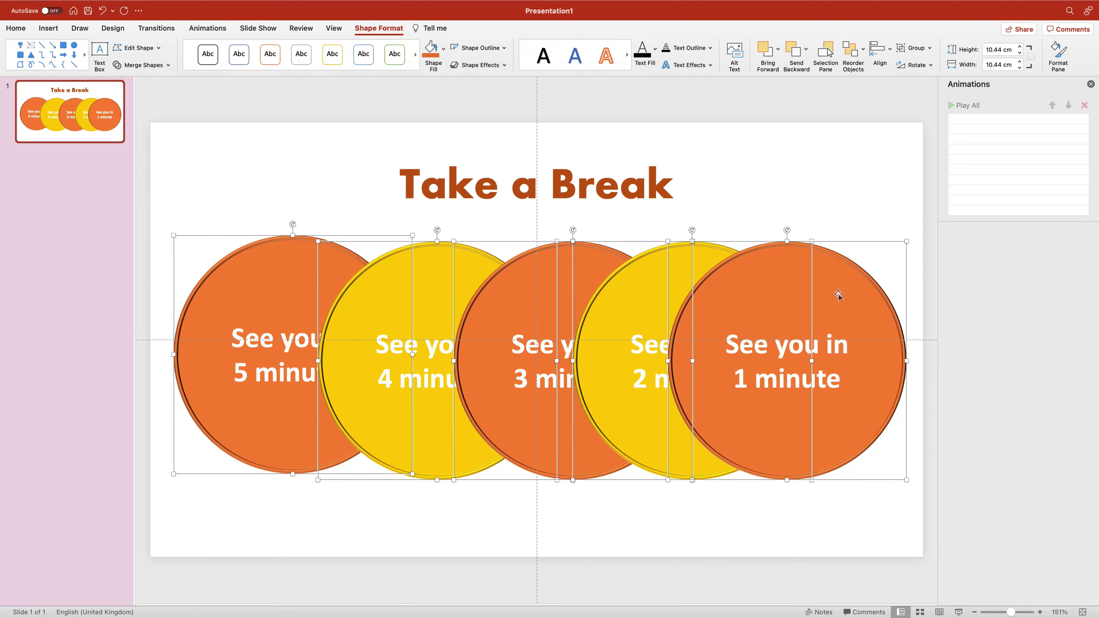
click(844, 212)
Send the 1-minute circle backward and bring the 3-minute circle to the front.
click(811, 268)
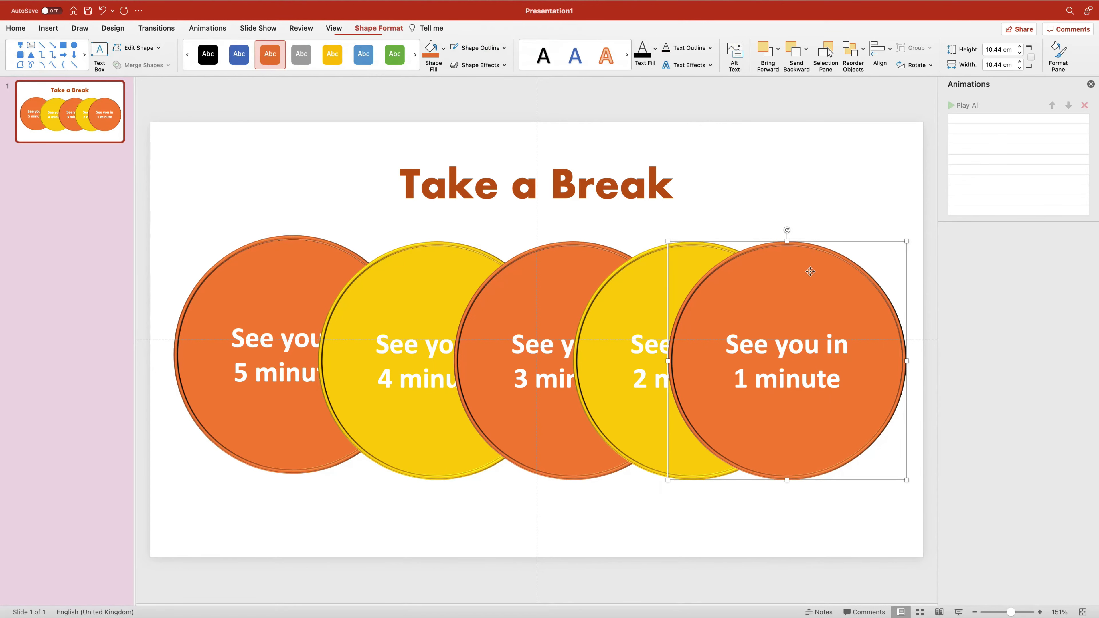
right_click(811, 271)
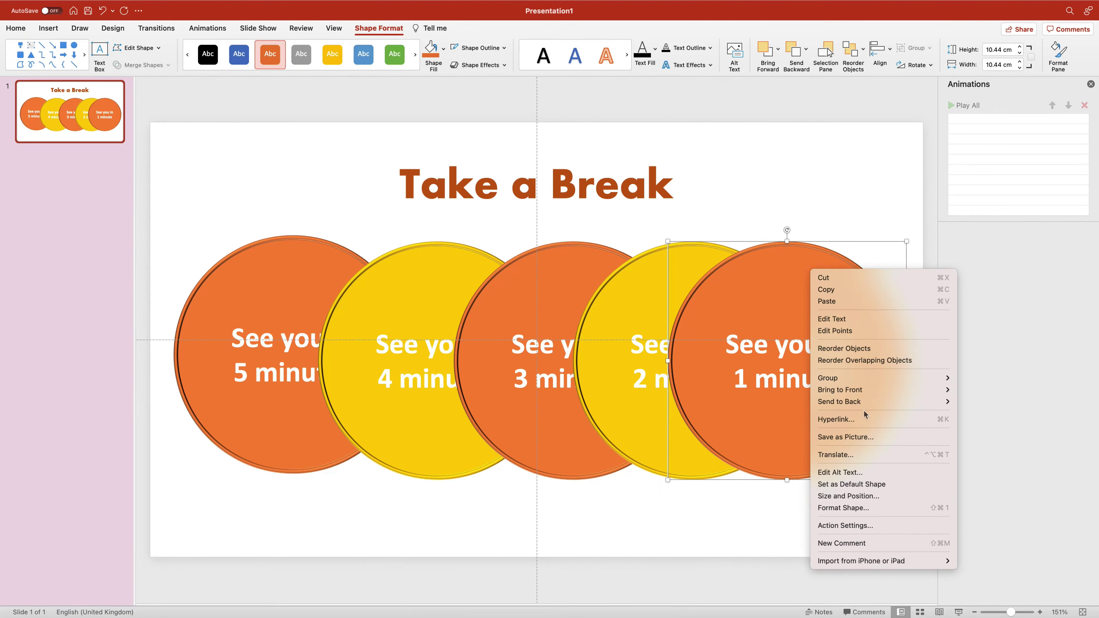
mouse_move(867, 403)
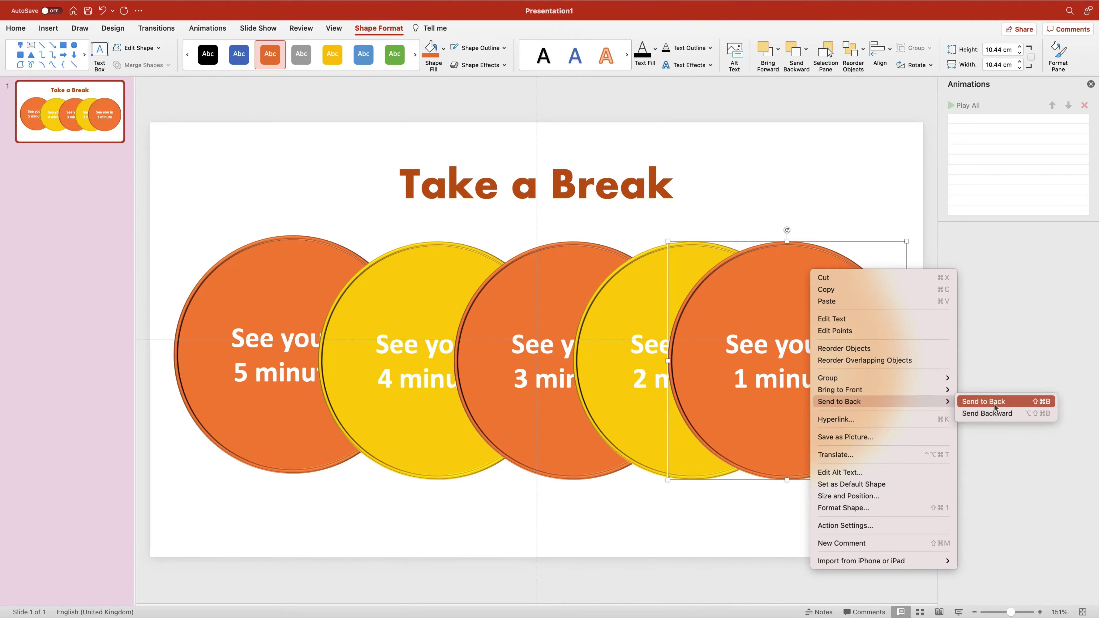
click(990, 414)
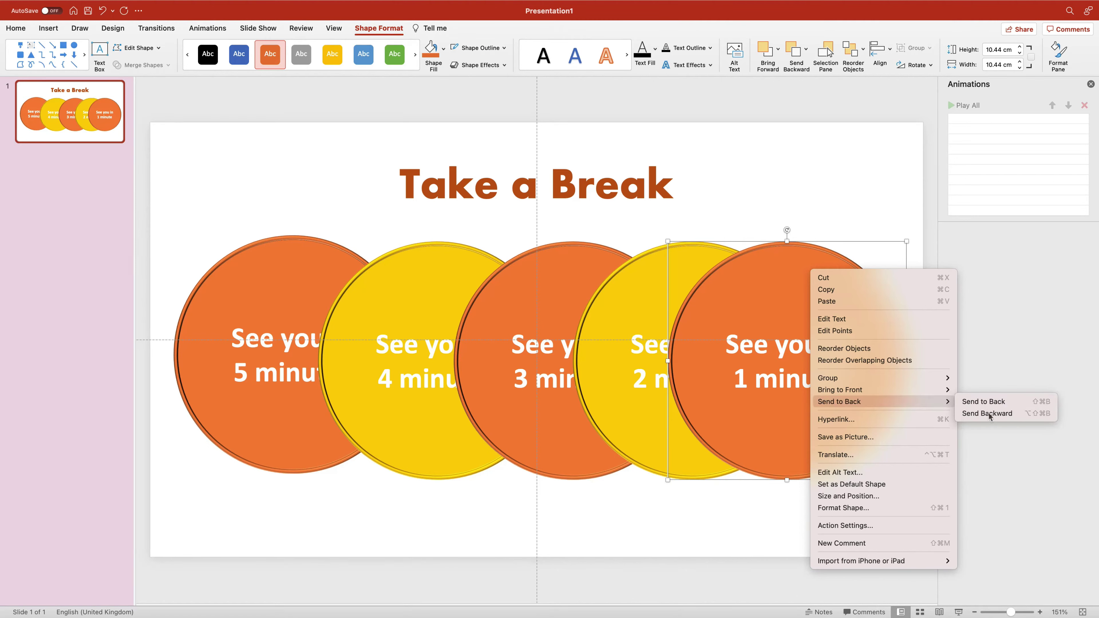
click(571, 295)
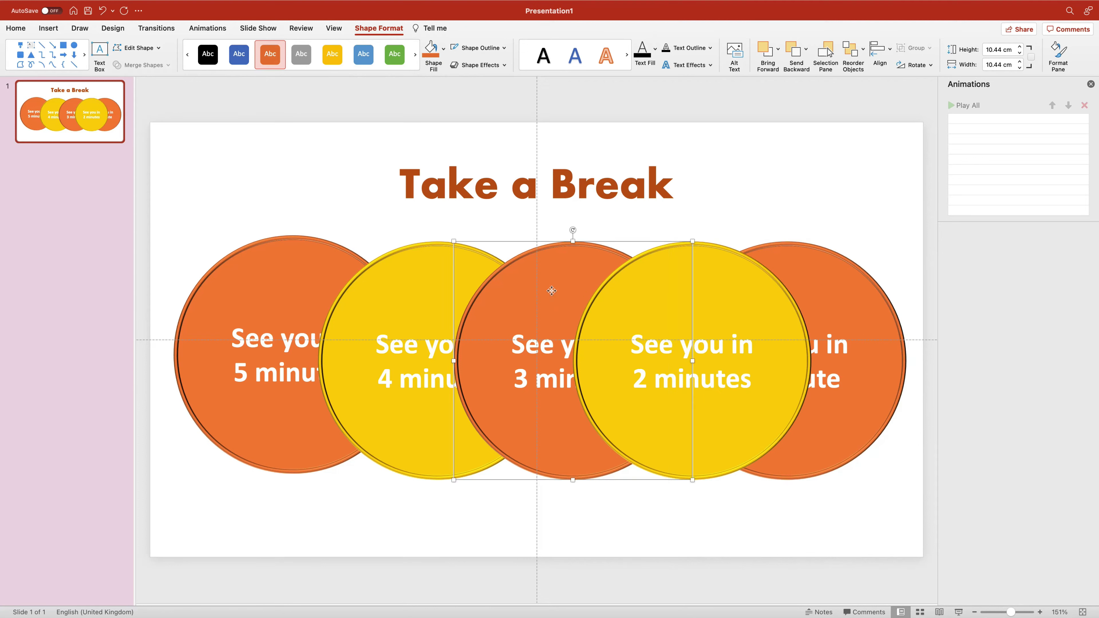
right_click(564, 284)
mouse_move(636, 407)
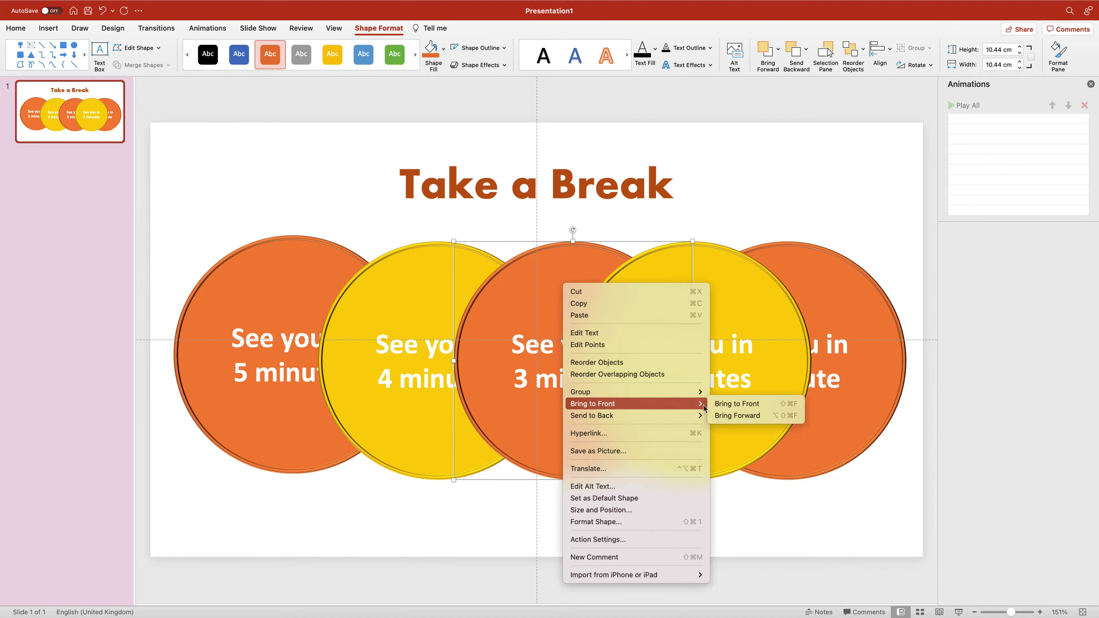
click(738, 404)
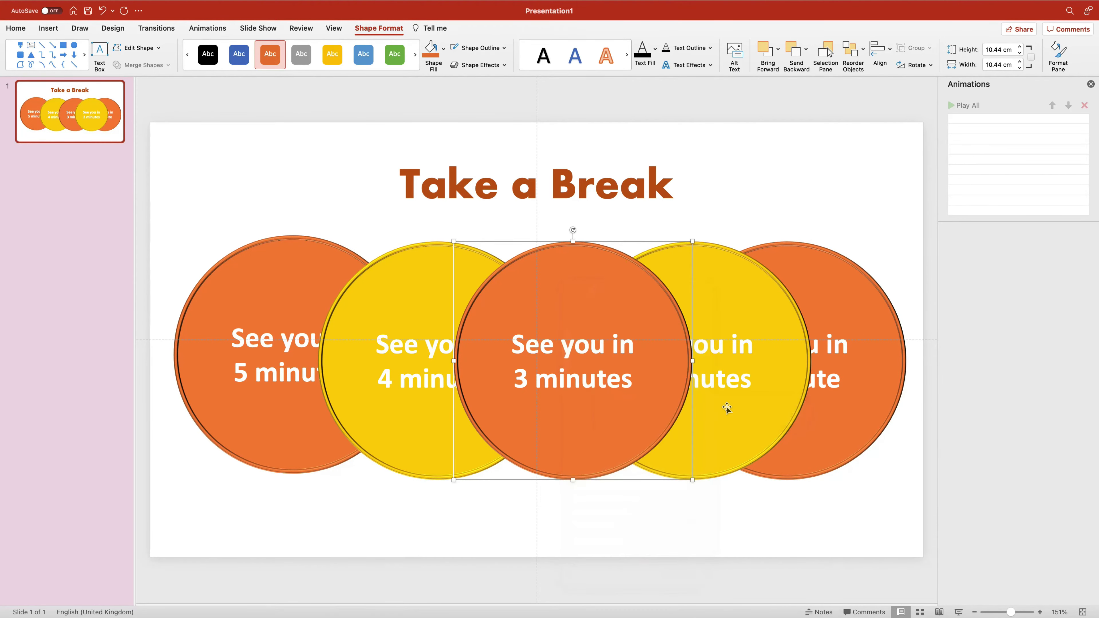
Bring the 4-minute then 5-minute circles to the front, then select all circles.
click(410, 284)
right_click(410, 284)
mouse_move(481, 402)
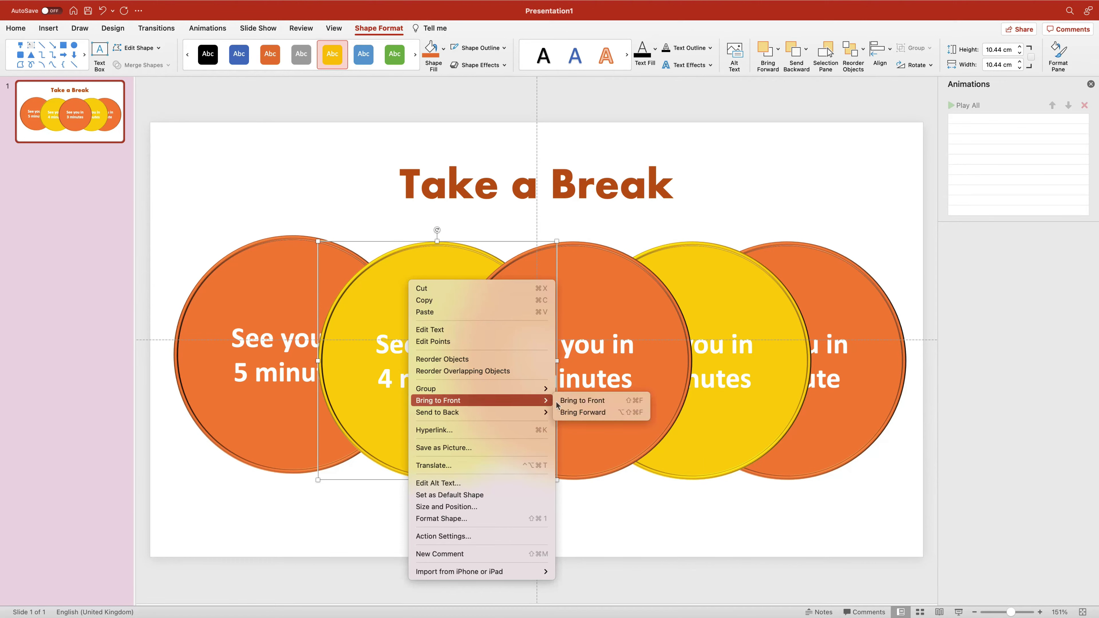
click(582, 400)
click(258, 264)
right_click(258, 266)
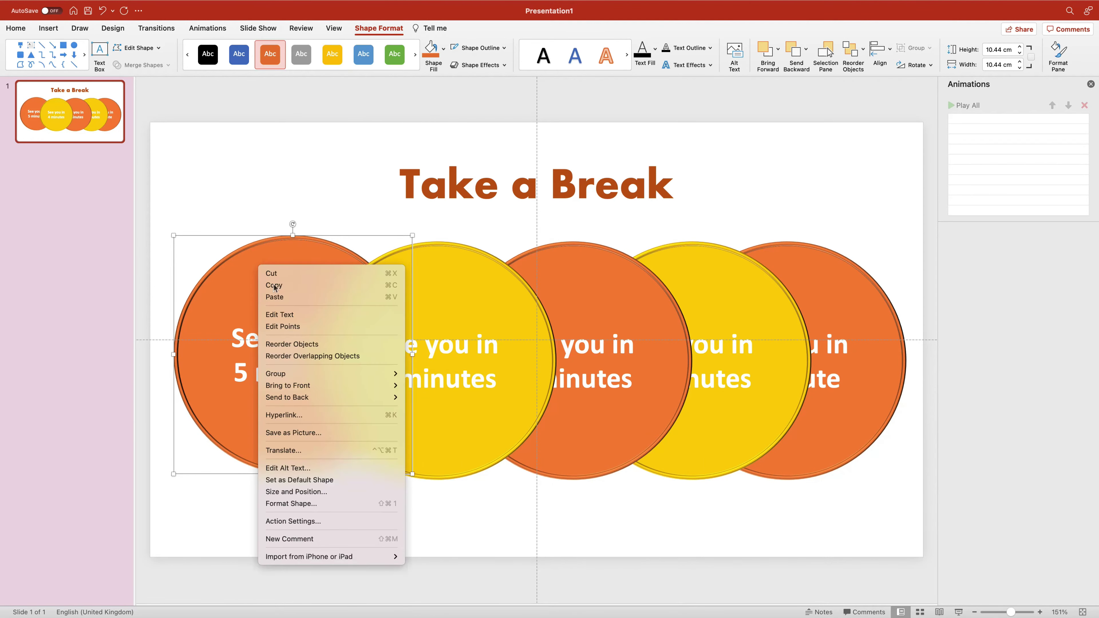
mouse_move(367, 387)
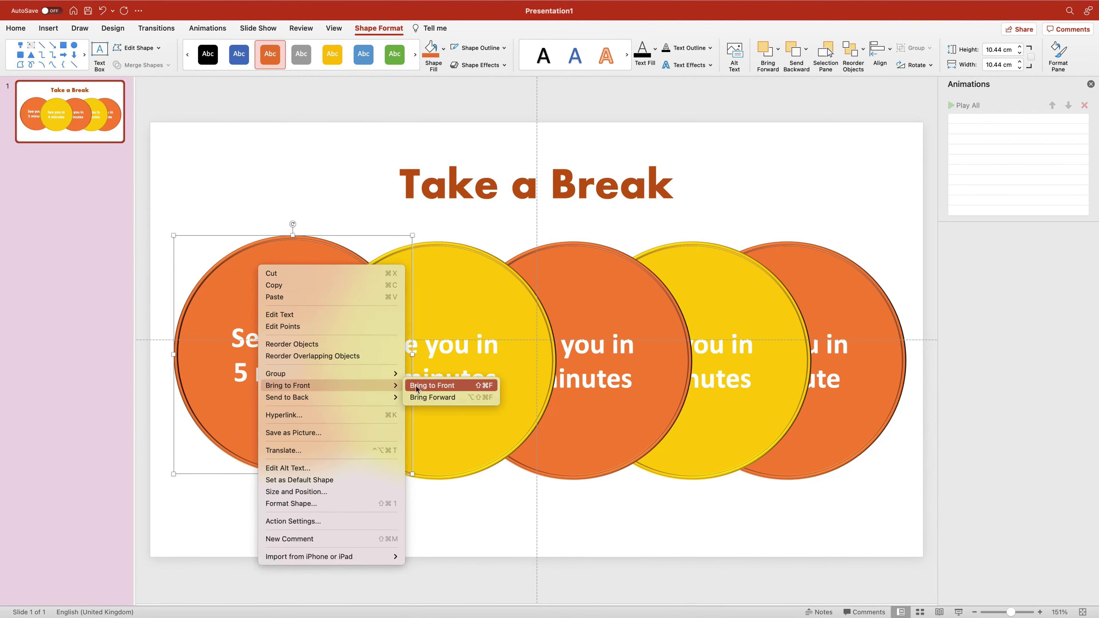
click(432, 385)
click(199, 206)
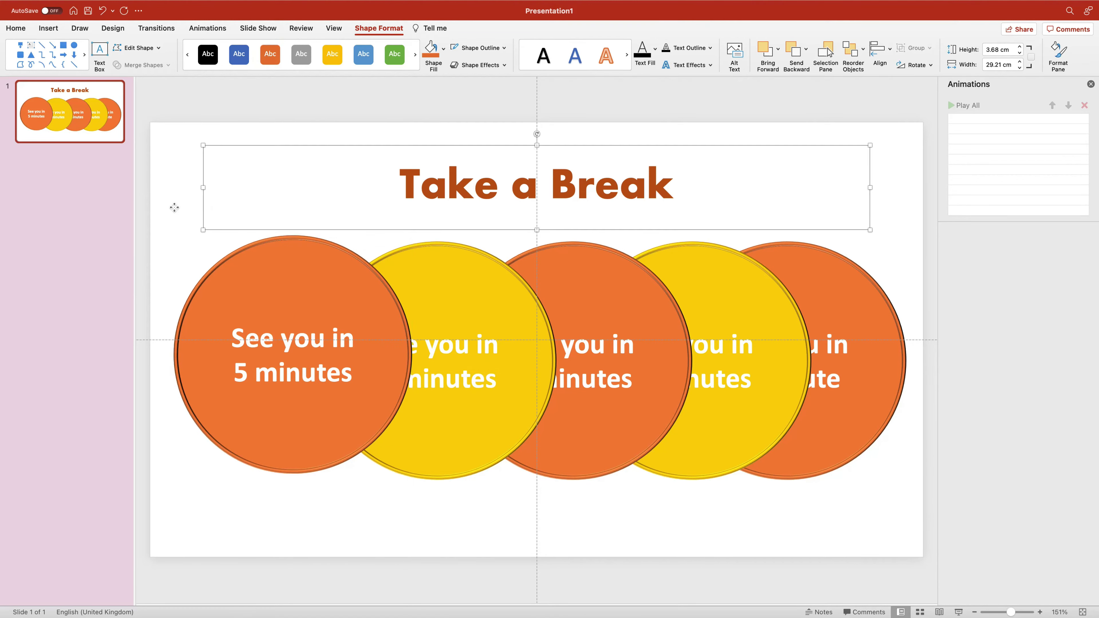
drag(160, 227, 922, 528)
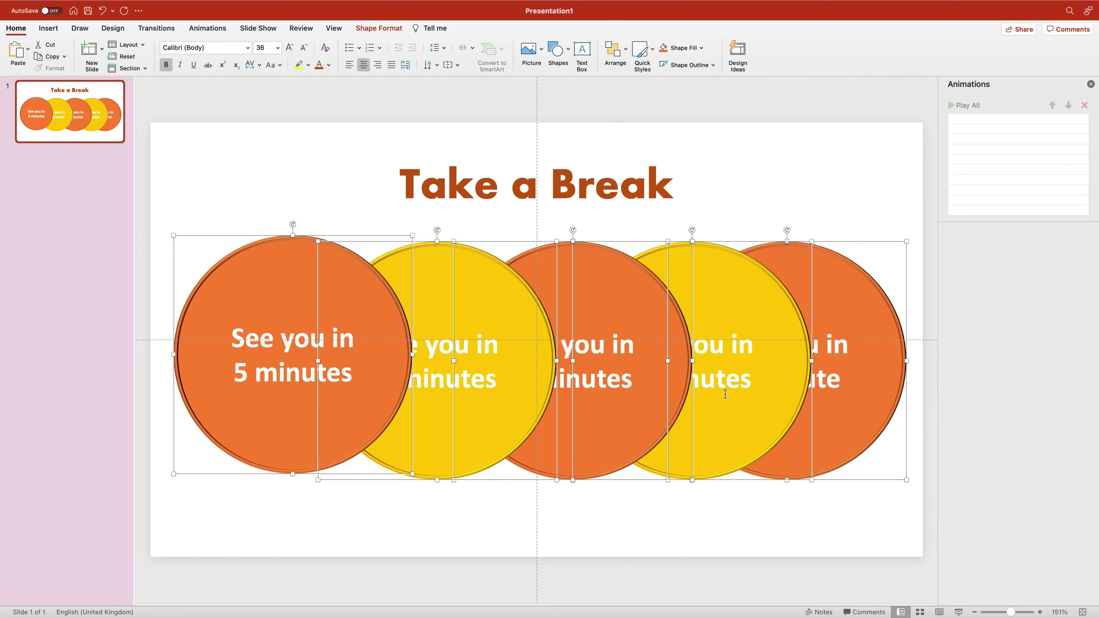
Align all five circles centre and middle into a single stack.
click(371, 28)
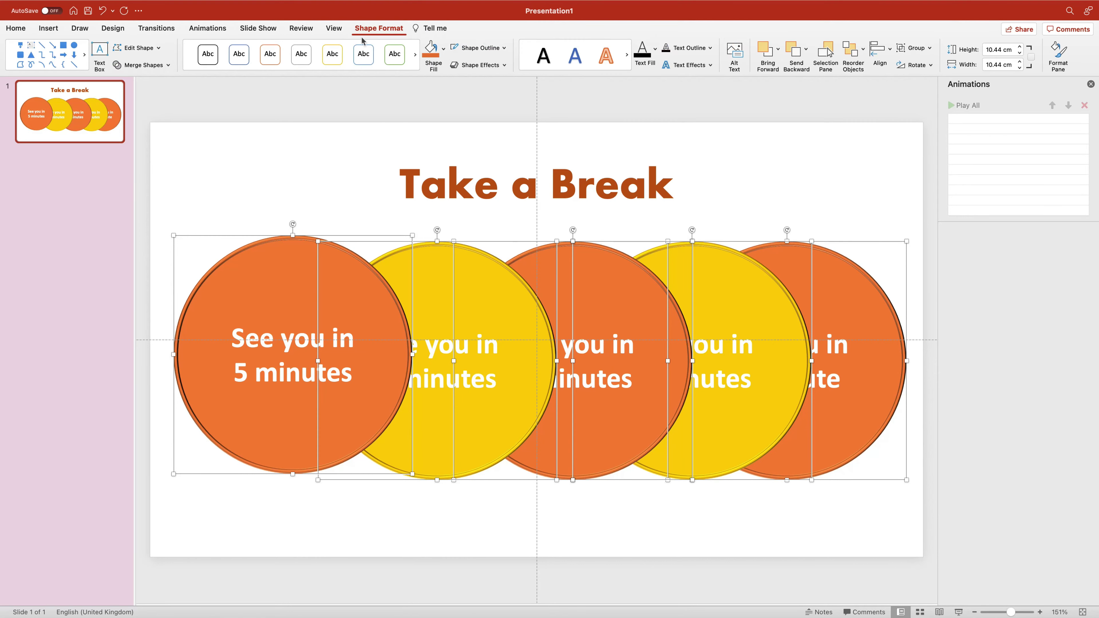
click(884, 48)
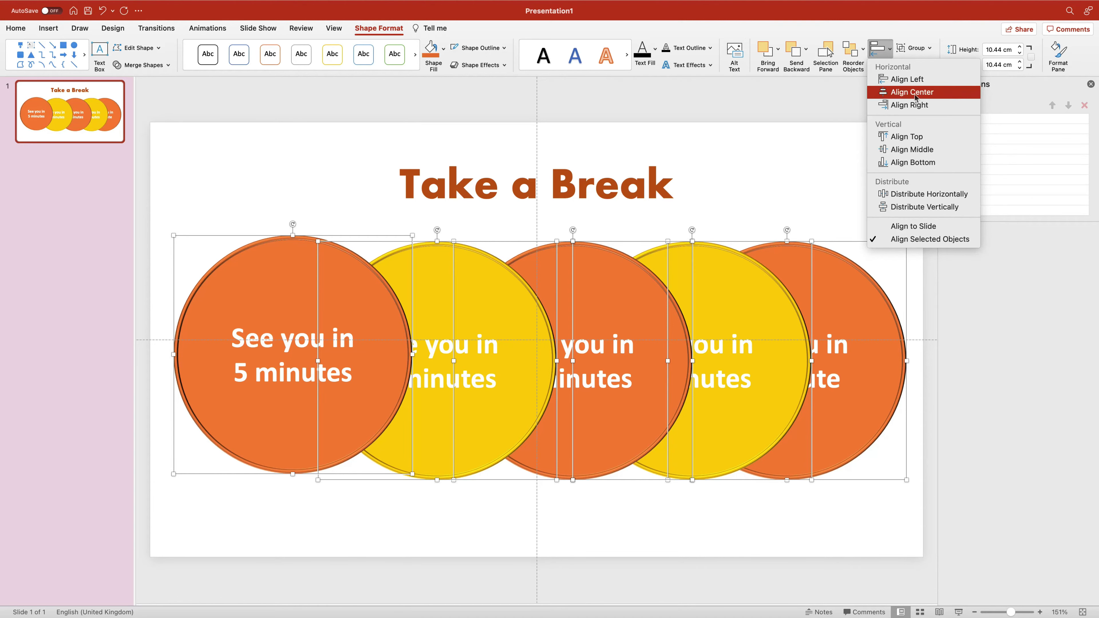
click(915, 92)
click(881, 48)
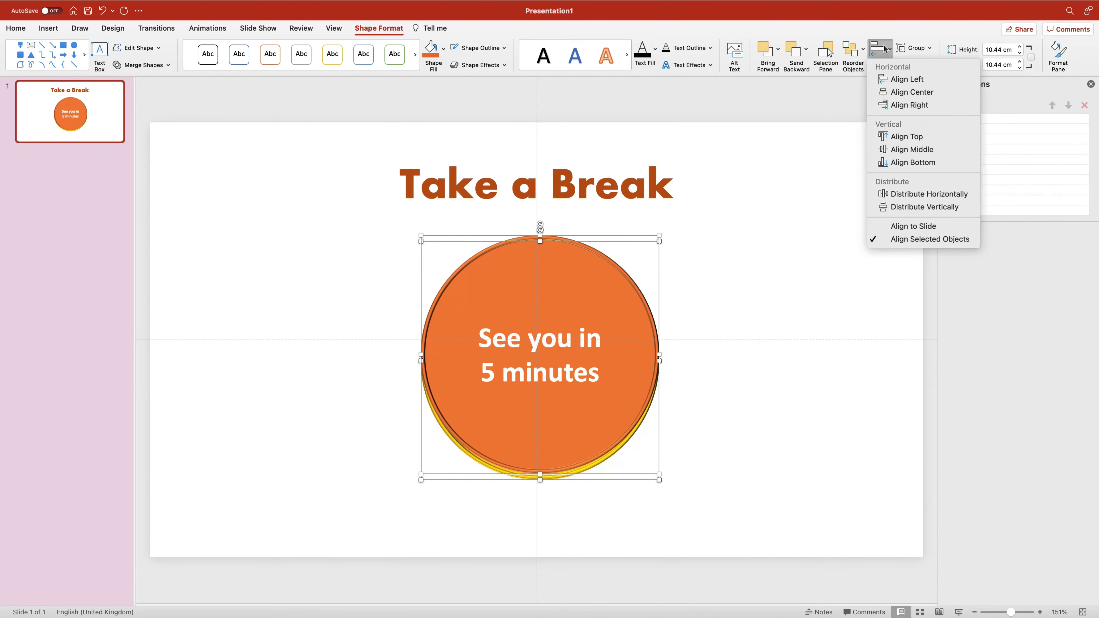
click(898, 150)
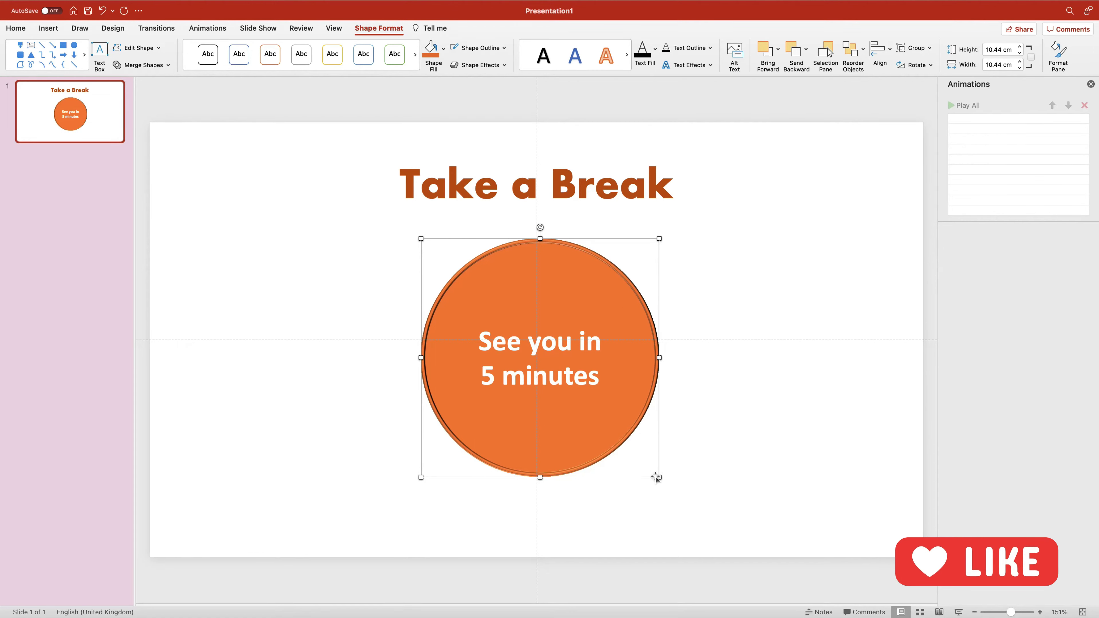
Enlarge the stacked circles to 11.87 cm, reposition them, and reselect the whole stack.
drag(658, 476, 675, 491)
drag(655, 442, 634, 426)
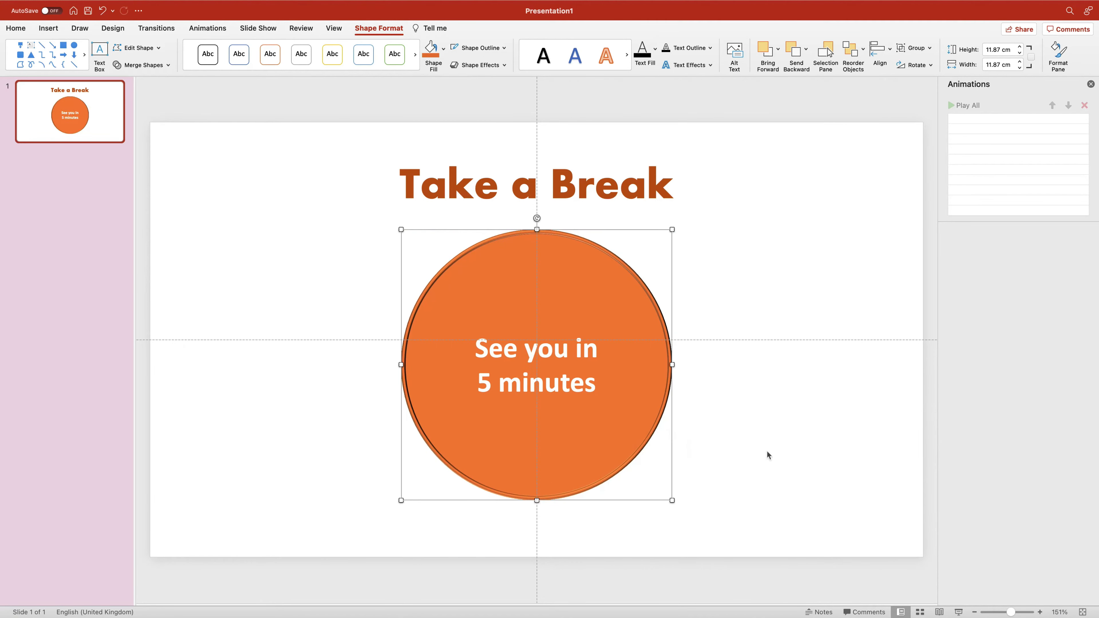
click(743, 448)
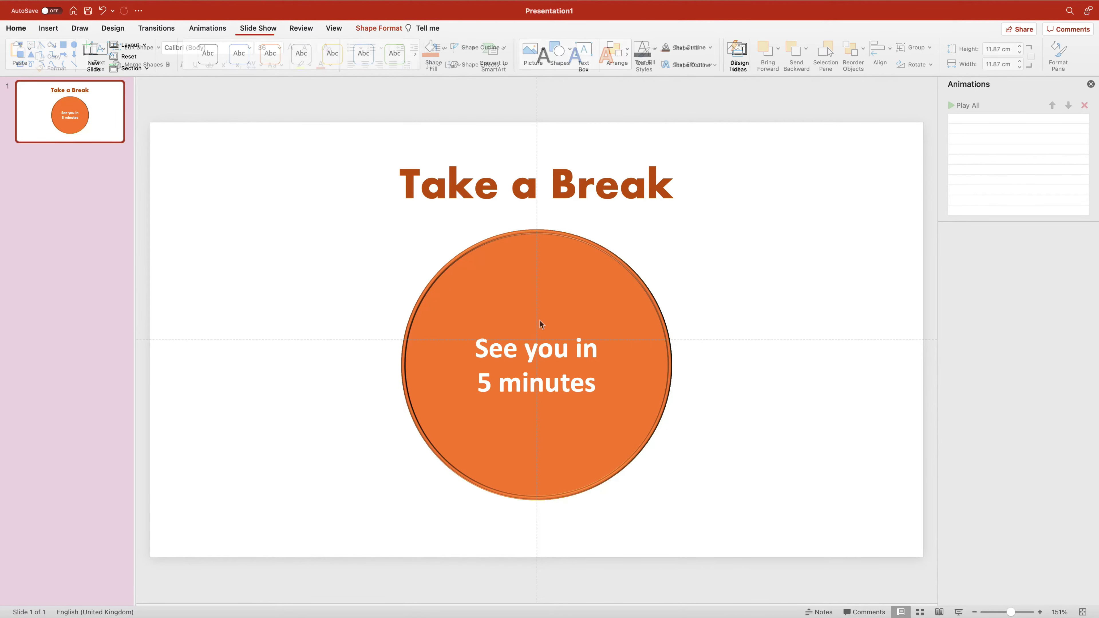
drag(341, 211, 750, 524)
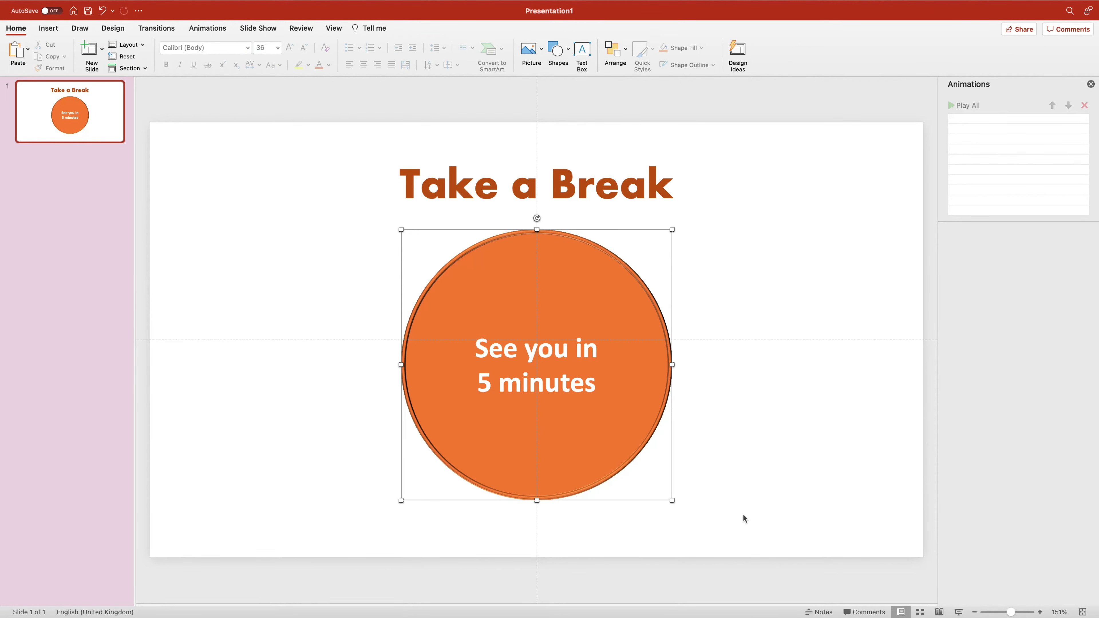
Apply the Wheel exit effect to all five stacked circles from the full exit effects gallery.
click(208, 28)
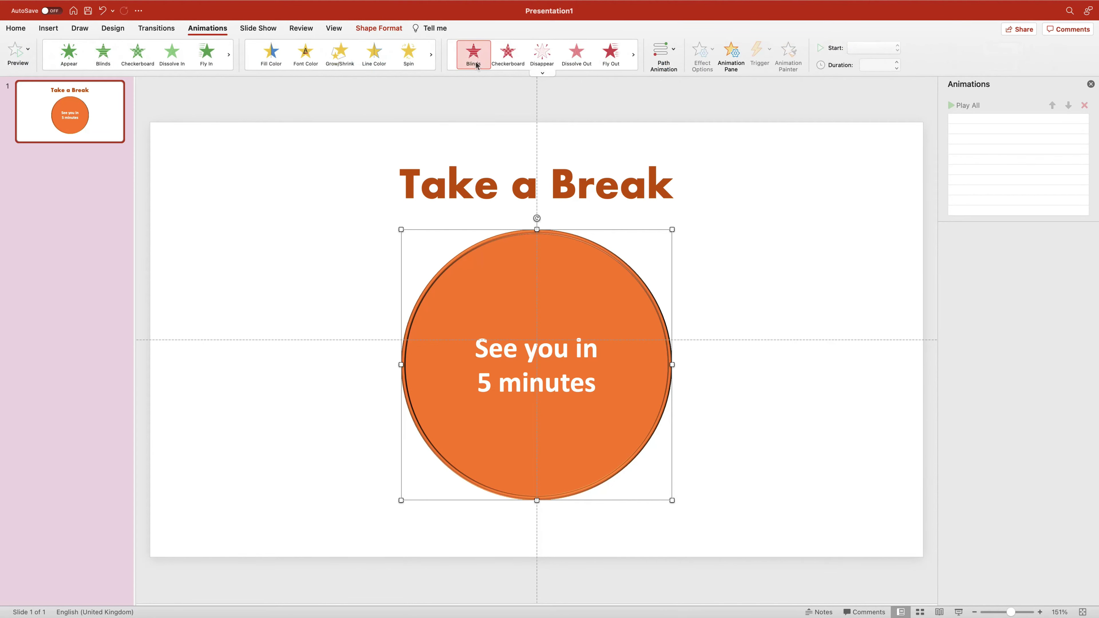
click(543, 73)
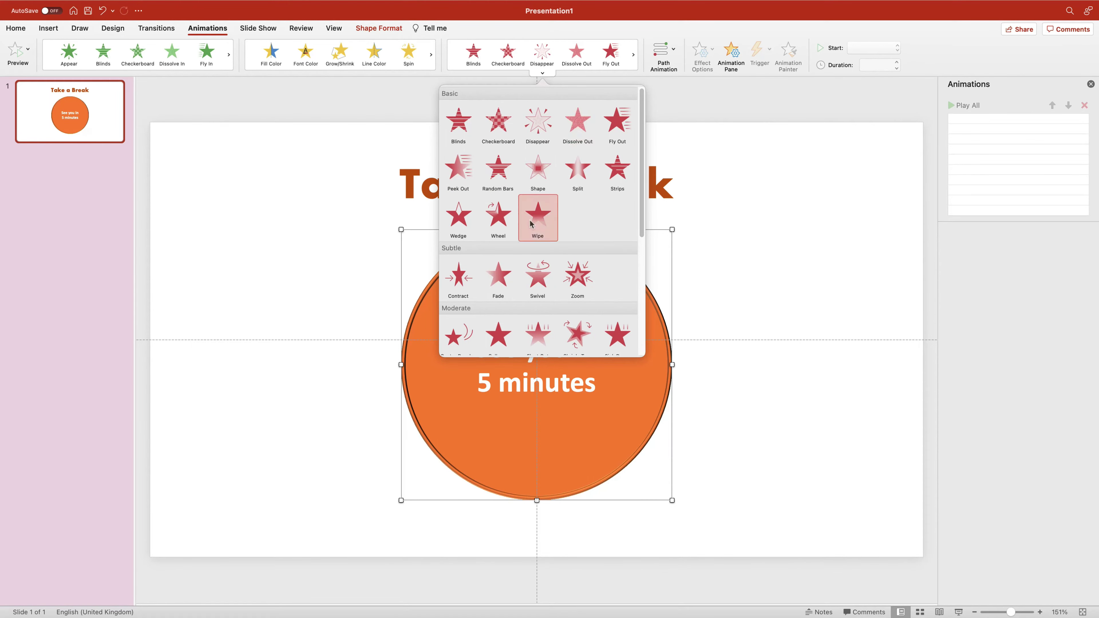
click(495, 216)
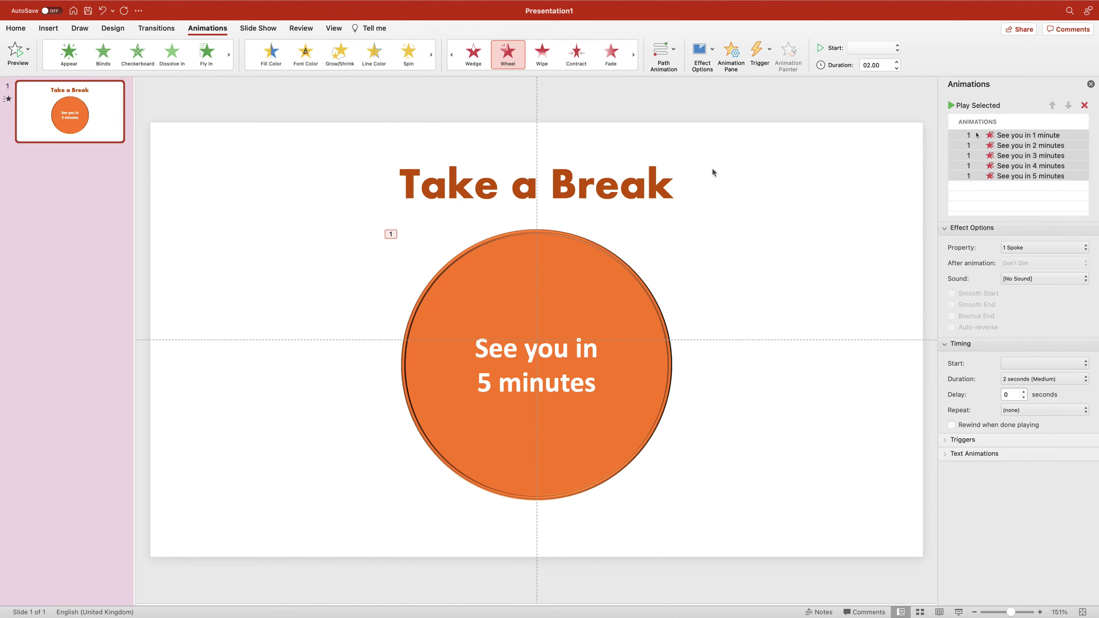
Keep the 1 Spoke option and set each Wheel exit's duration to 59 seconds.
click(708, 51)
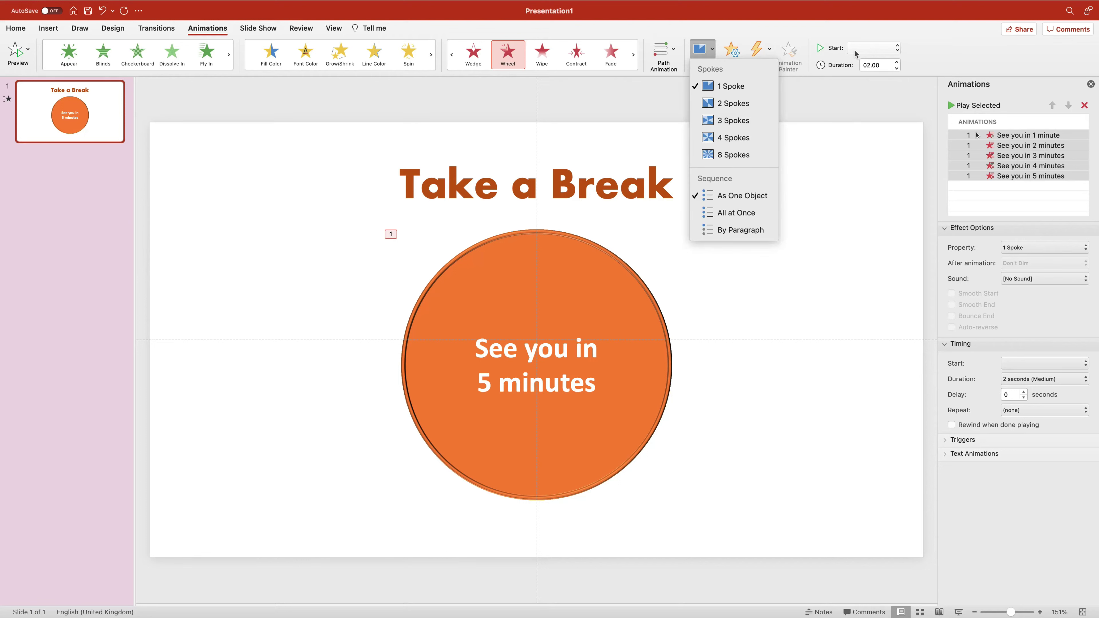
click(962, 48)
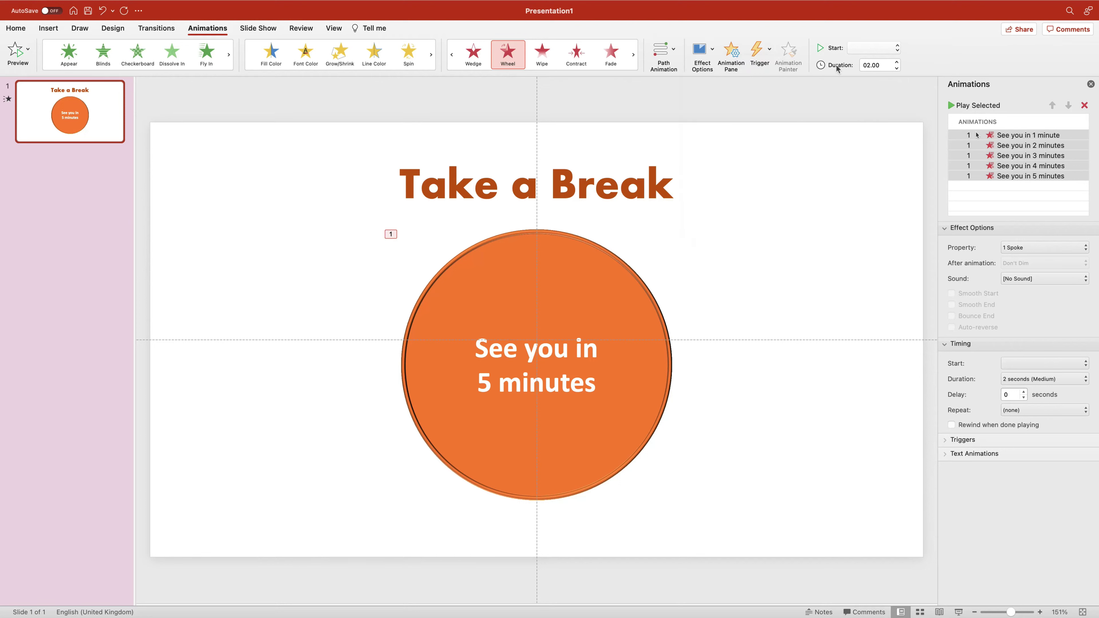
click(898, 63)
click(897, 62)
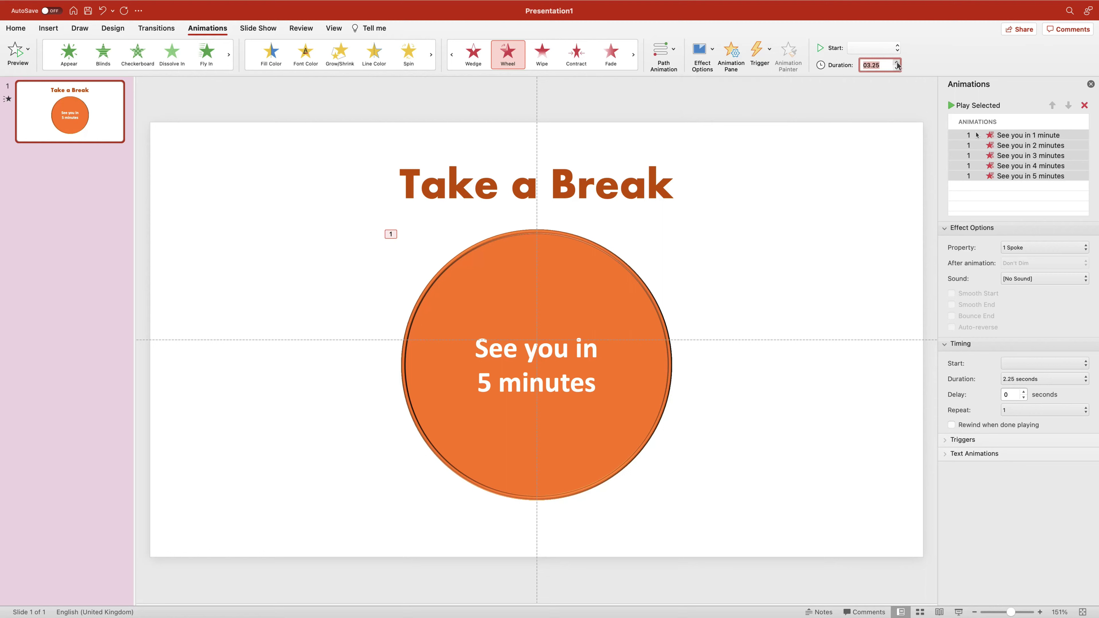
click(897, 63)
click(898, 63)
click(897, 63)
click(898, 62)
click(898, 62)
click(897, 63)
click(898, 62)
click(898, 63)
click(898, 63)
click(898, 62)
click(897, 63)
text(59)
key(Return)
click(1089, 83)
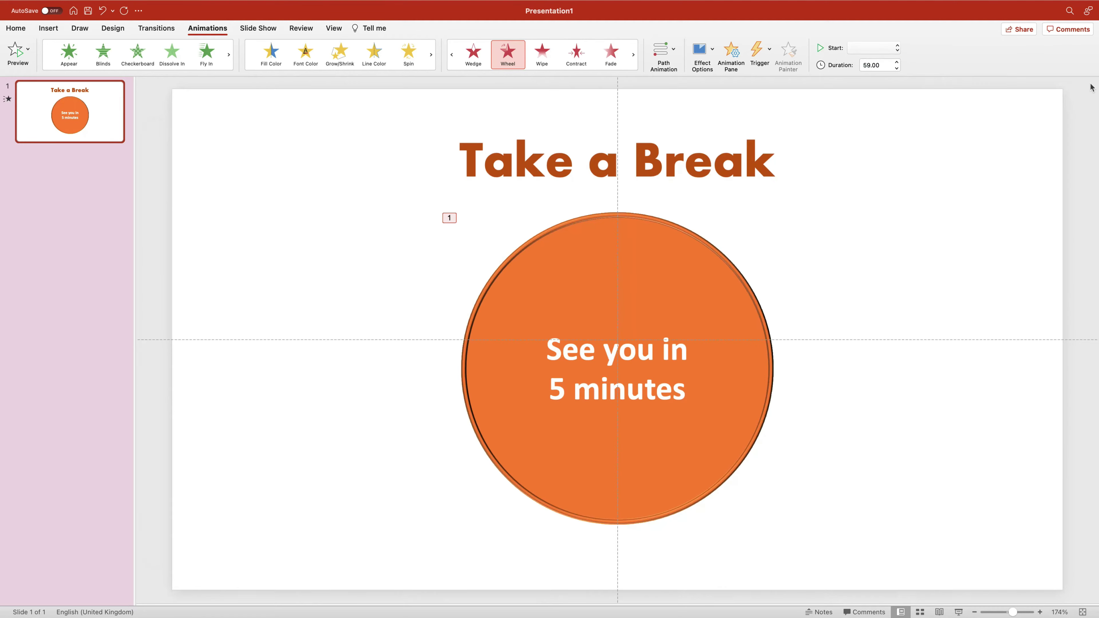
click(732, 65)
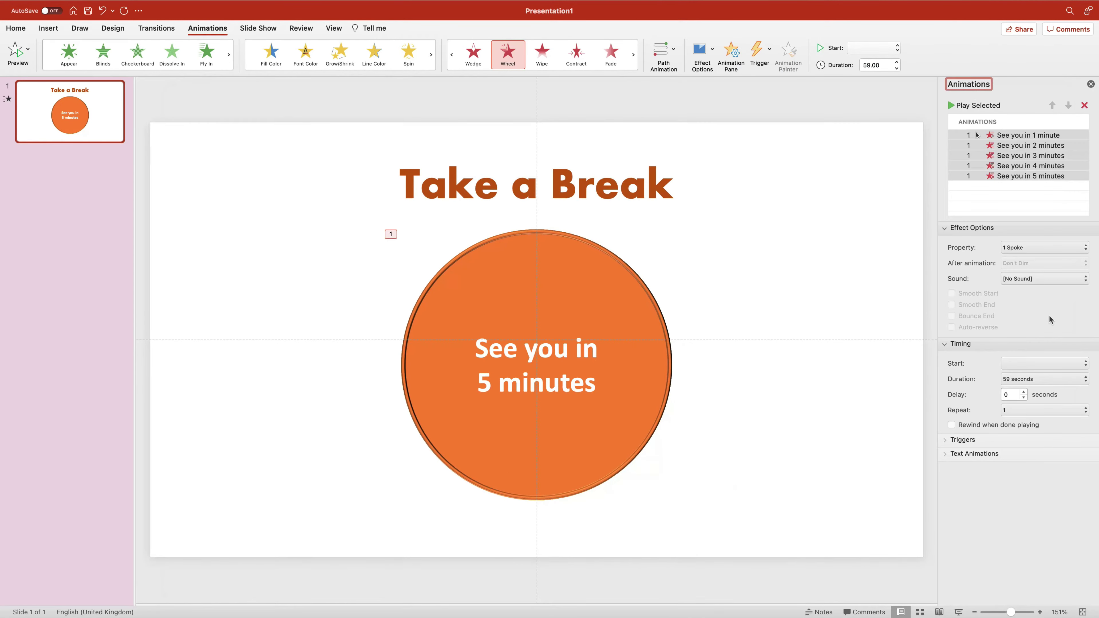
Set the Wheel exits to start After Previous.
click(1024, 392)
click(1023, 391)
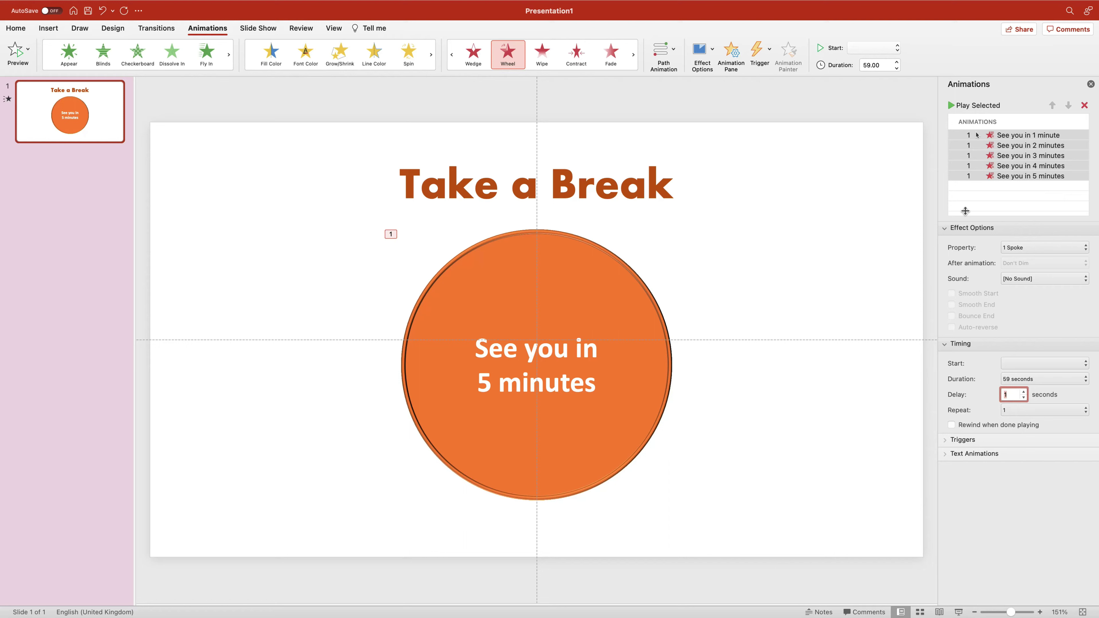
click(898, 47)
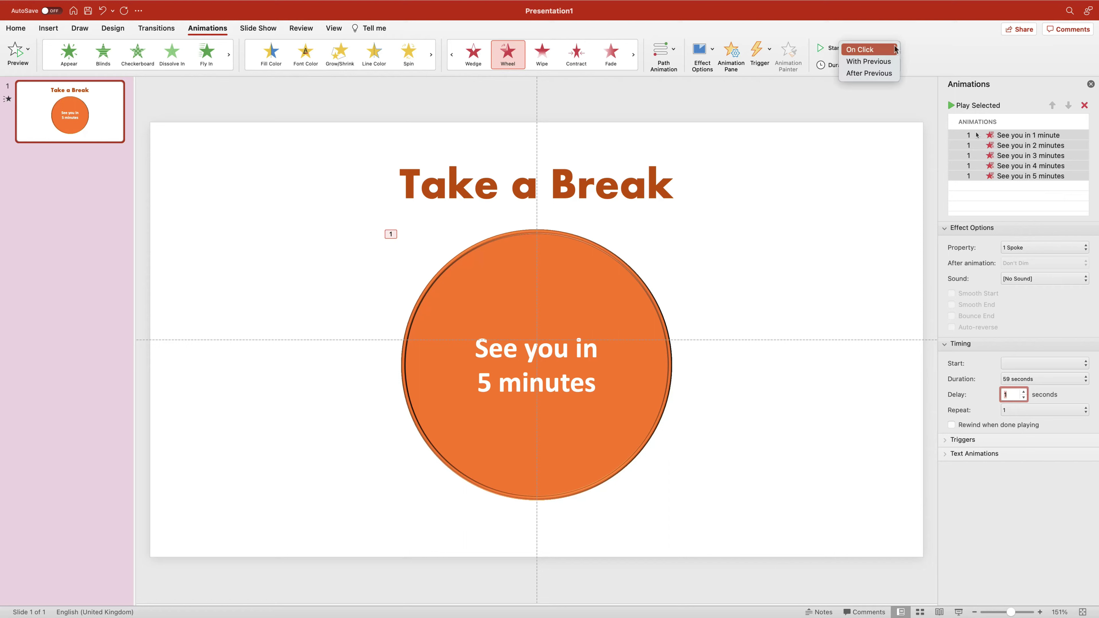
click(864, 74)
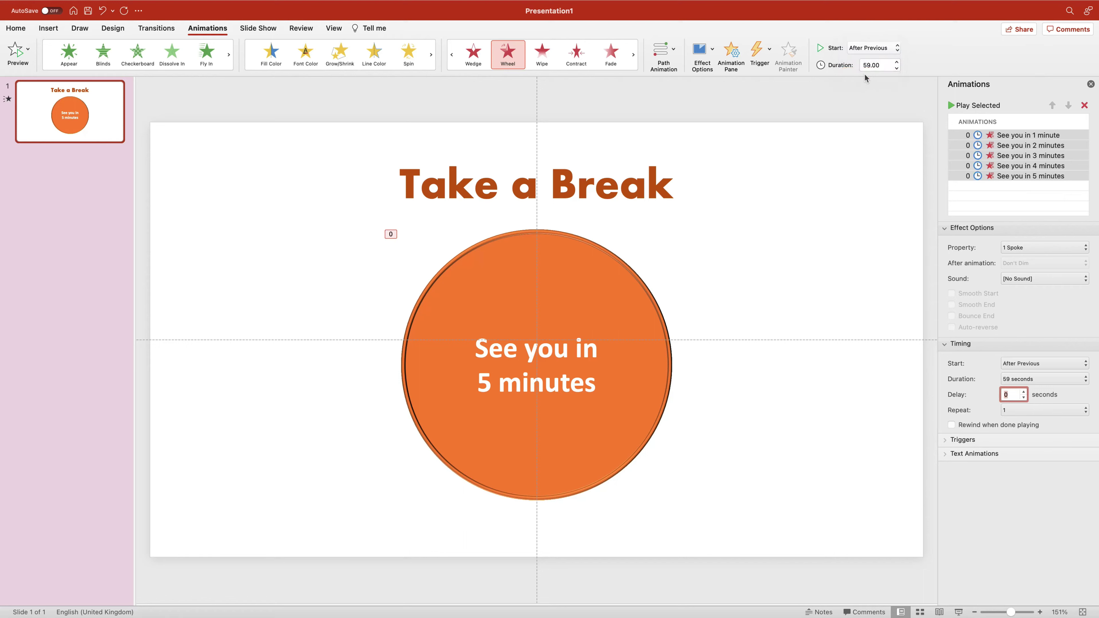
Reorder the exits in the Animation Pane from the 5-minute circle down to 1 minute.
click(1030, 178)
drag(1030, 177, 1029, 133)
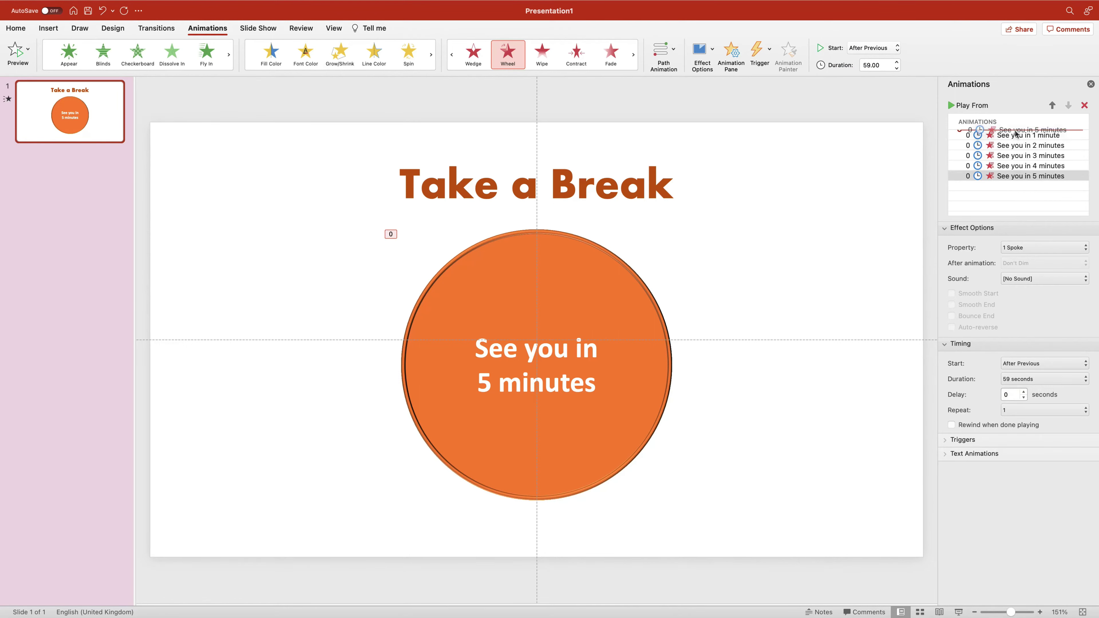
click(1031, 176)
drag(1031, 177, 1025, 167)
click(1023, 177)
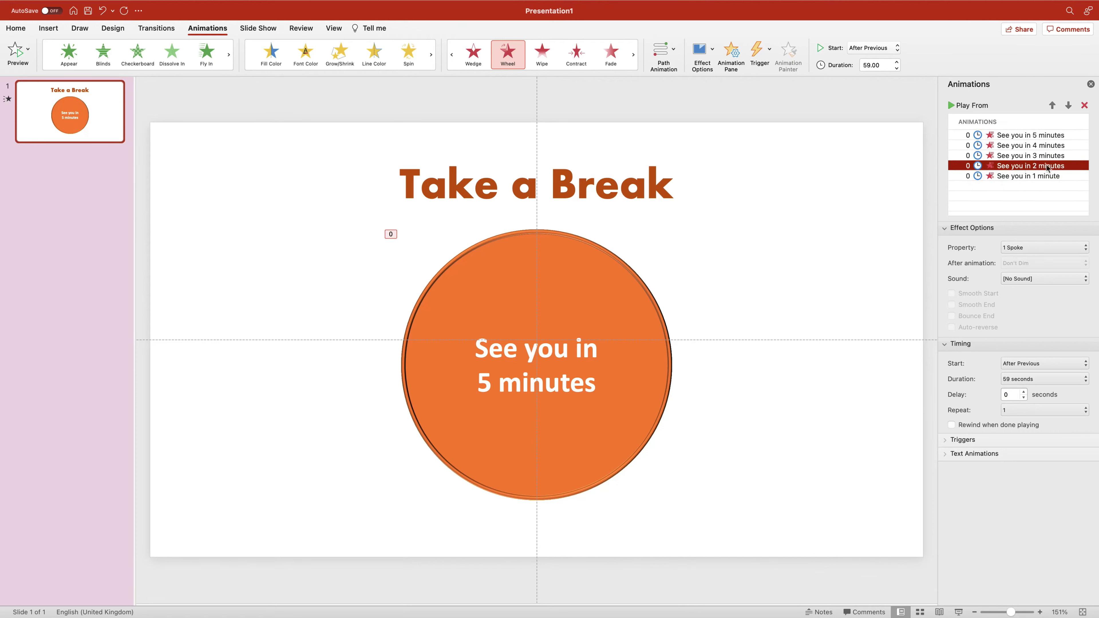
Make the first, 5-minute exit start On Click.
click(1030, 137)
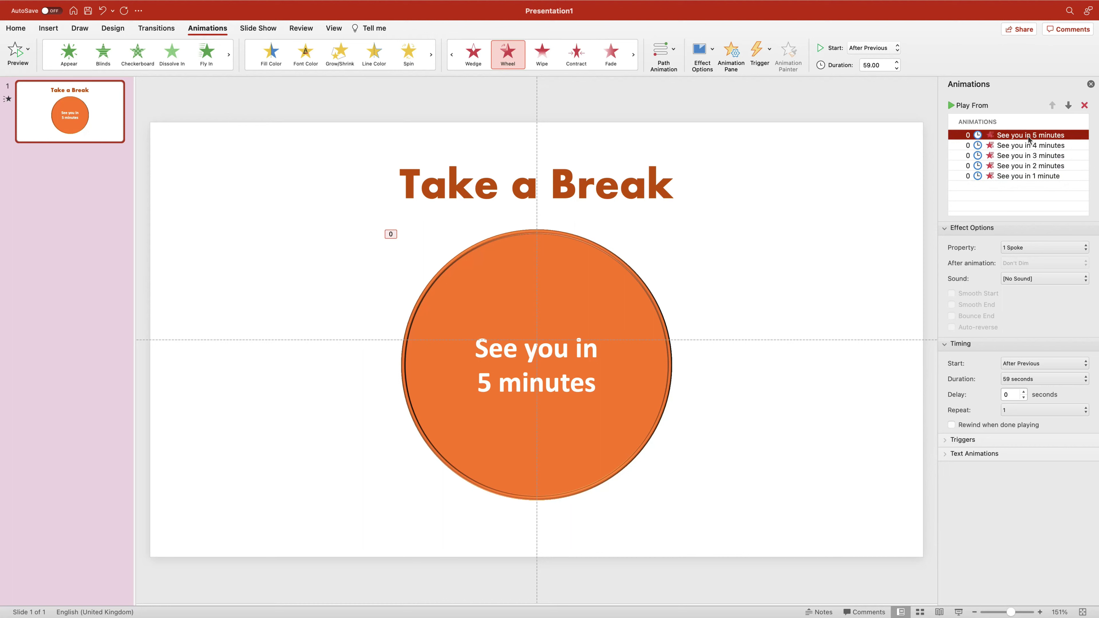
click(892, 51)
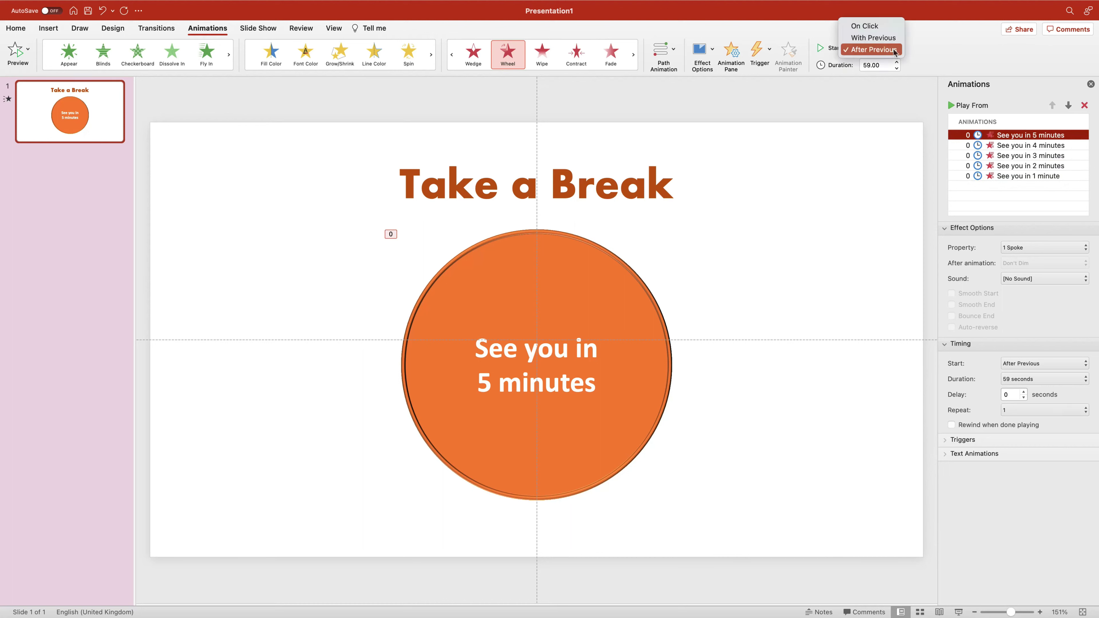
click(888, 30)
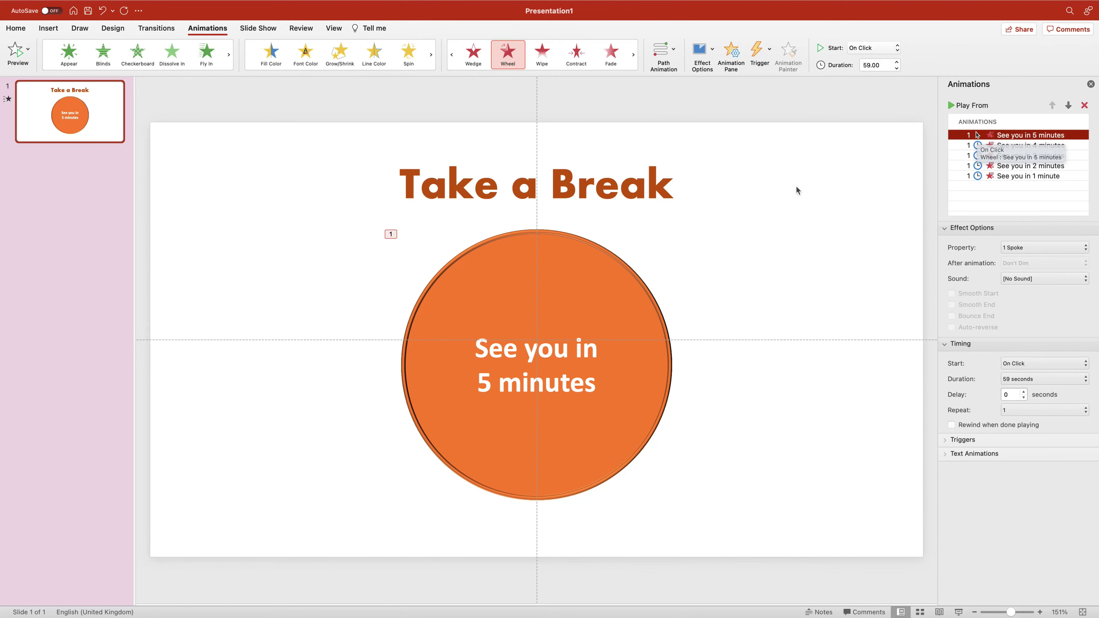
click(1091, 85)
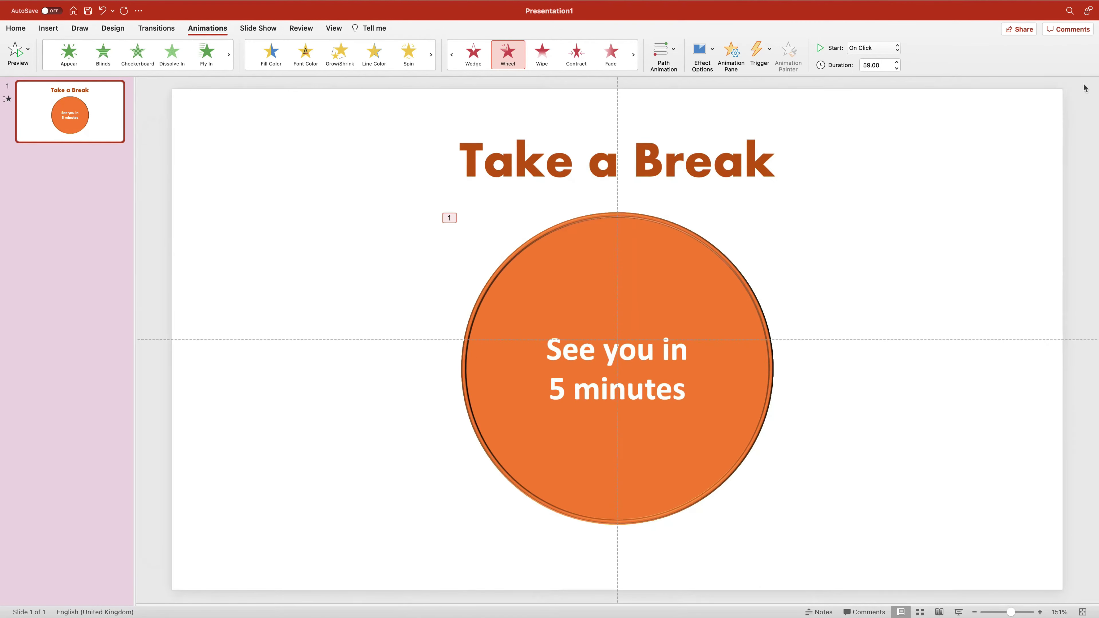
click(913, 146)
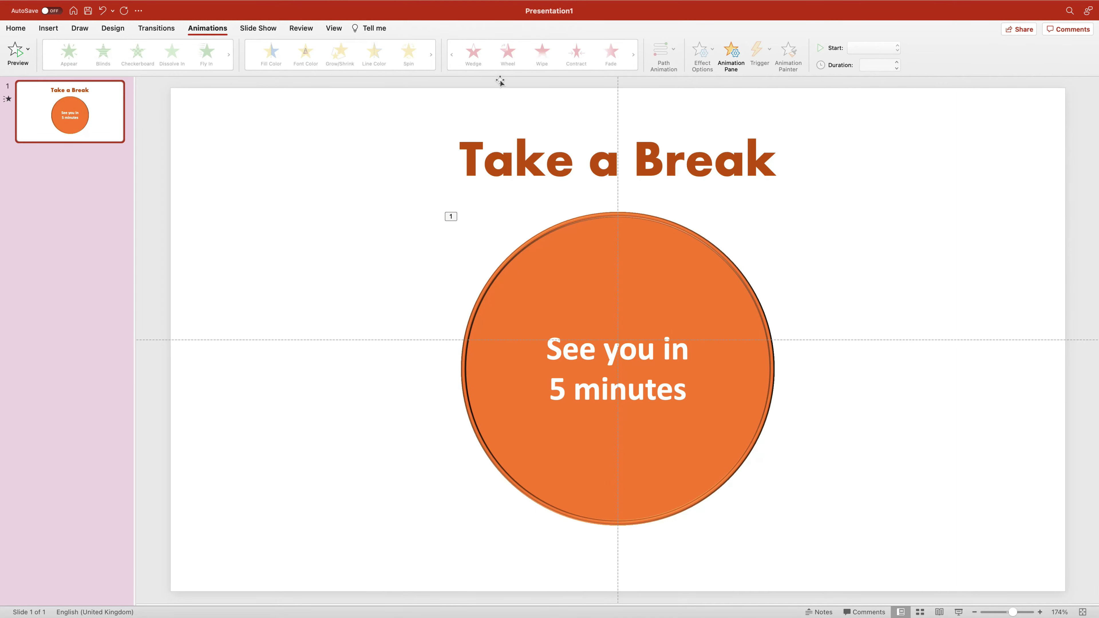
click(246, 29)
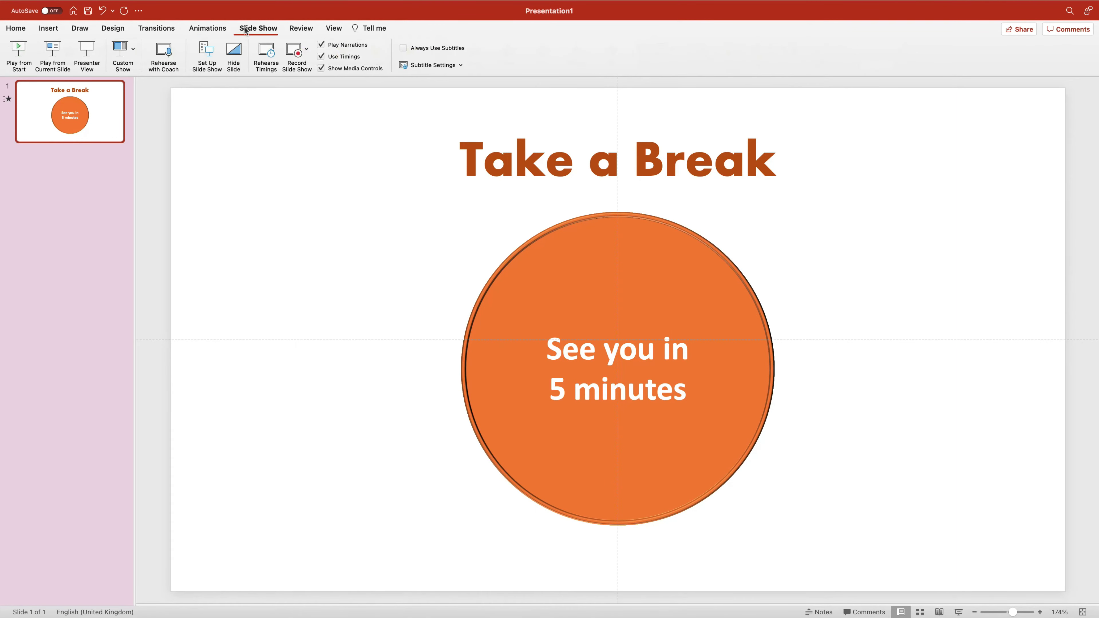
Play the slide show from the start to watch the 5-to-1 countdown.
click(16, 53)
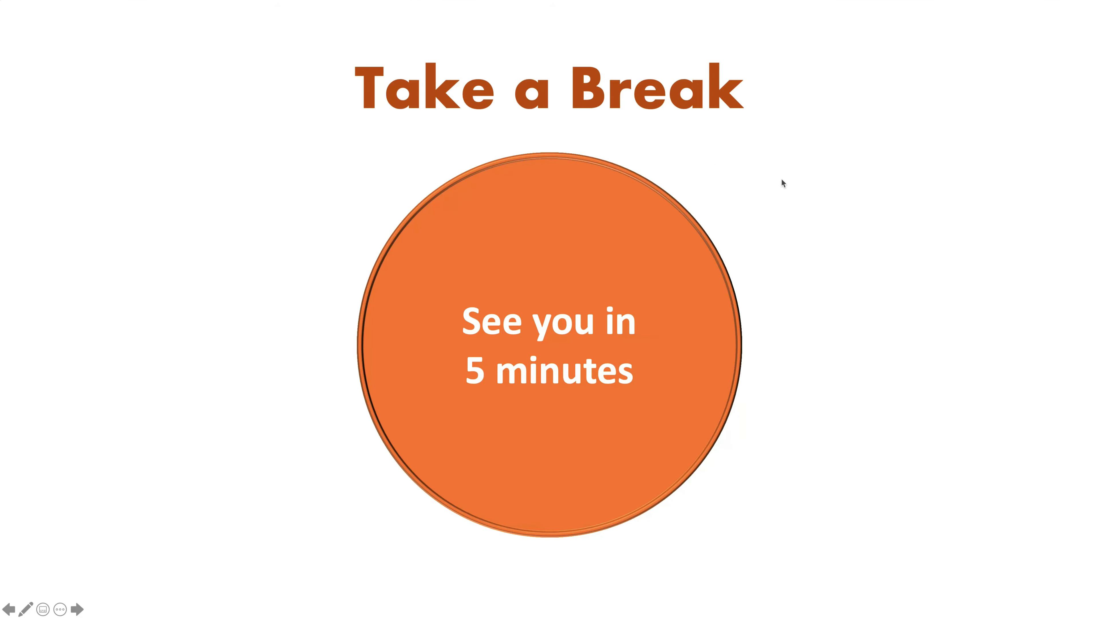